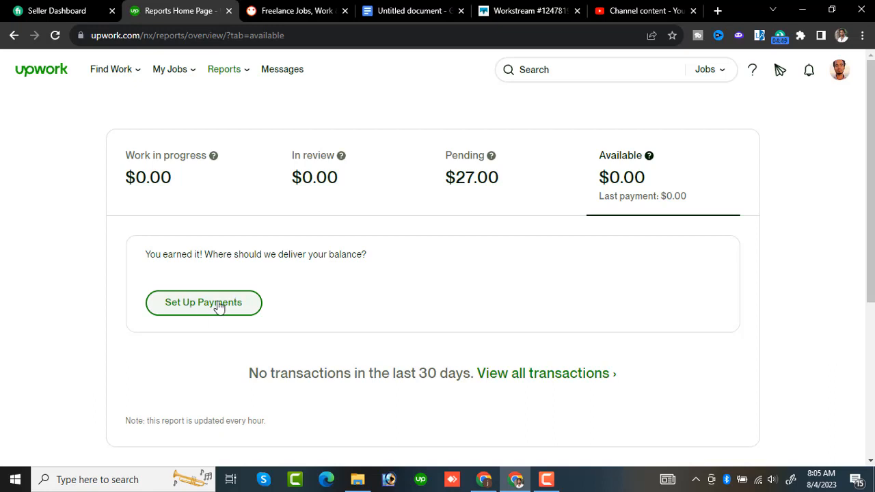
- Start setting up payments from the available balance report
left_click(219, 307)
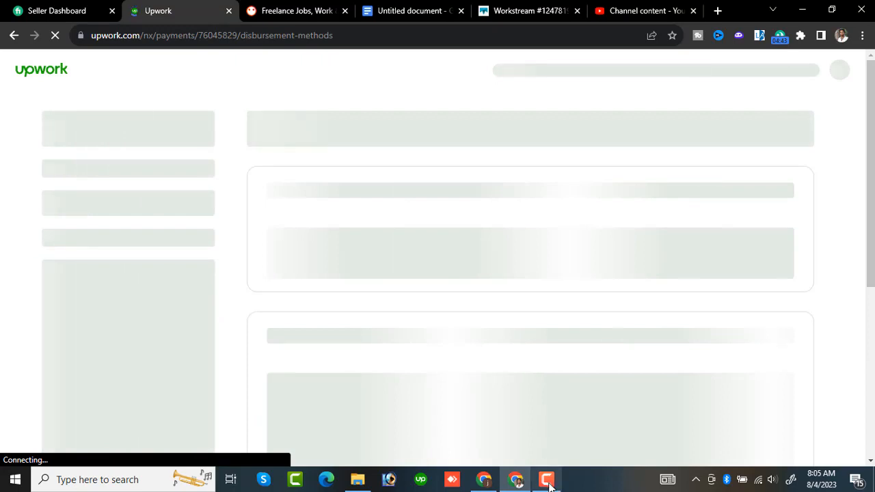
mouse_move(549, 481)
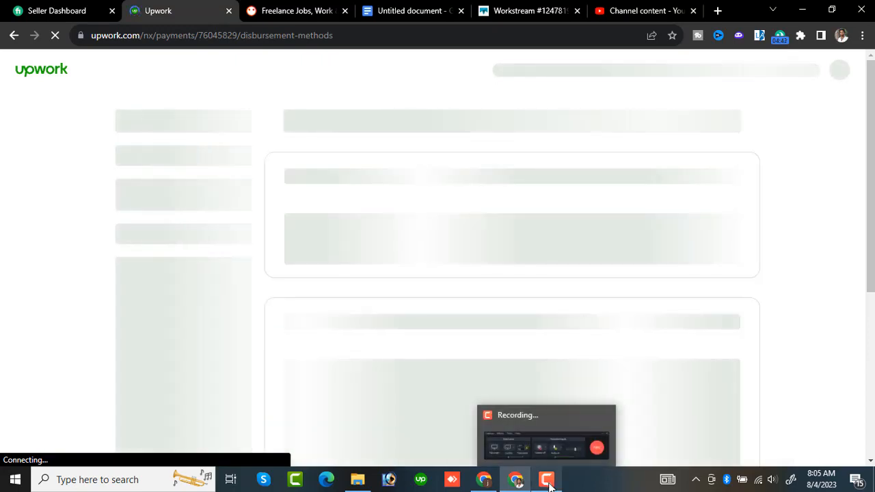
left_click(549, 481)
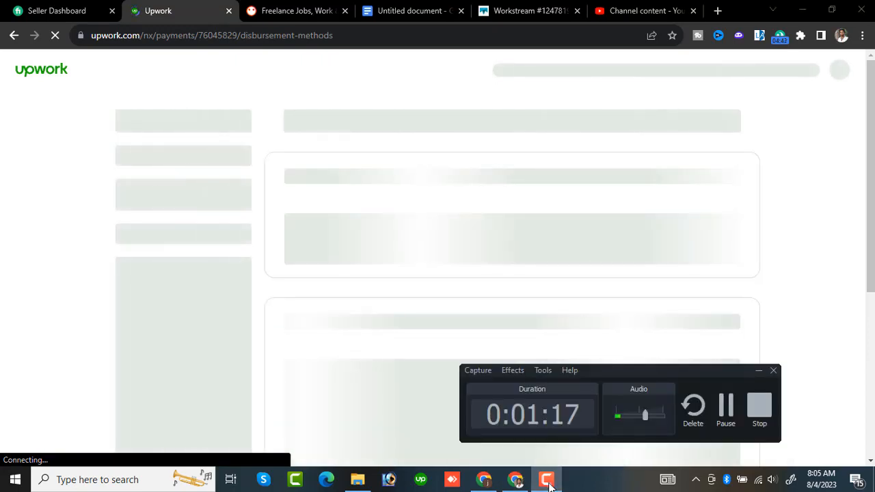
left_click(728, 419)
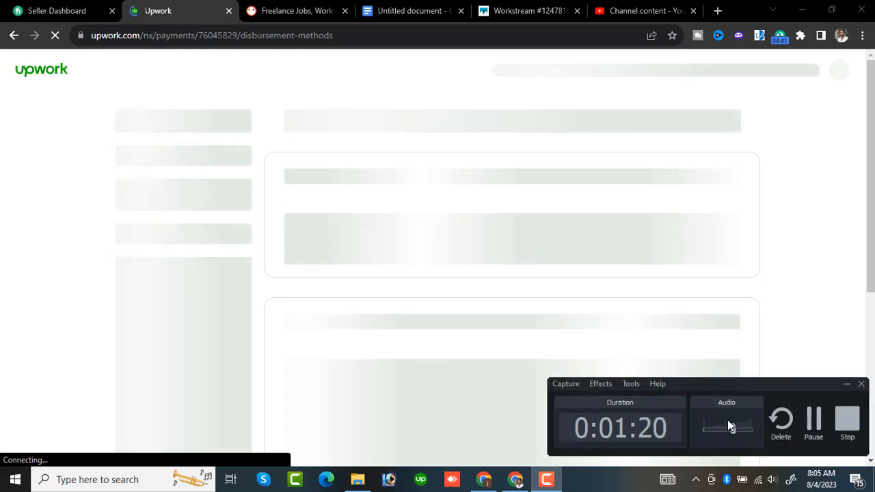
left_click(813, 419)
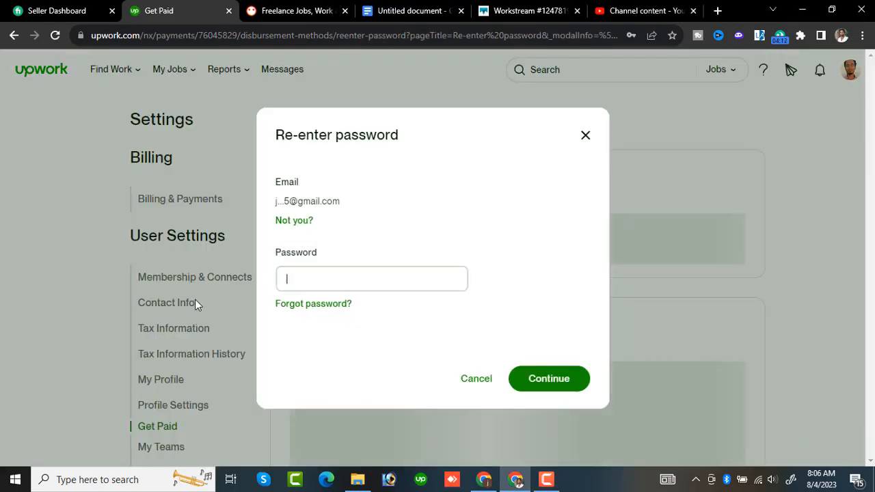
- Re-enter the account password using the saved credential and continue to the Get paid settings
left_click(302, 289)
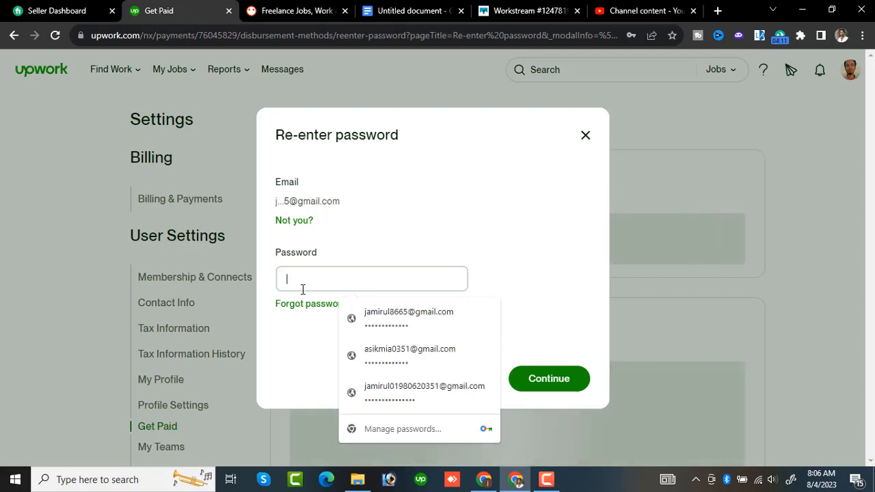
left_click(383, 331)
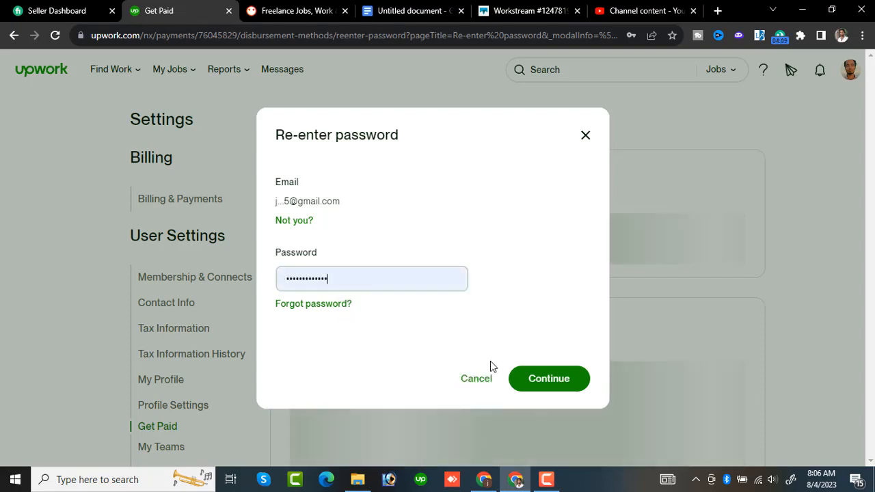
left_click(544, 387)
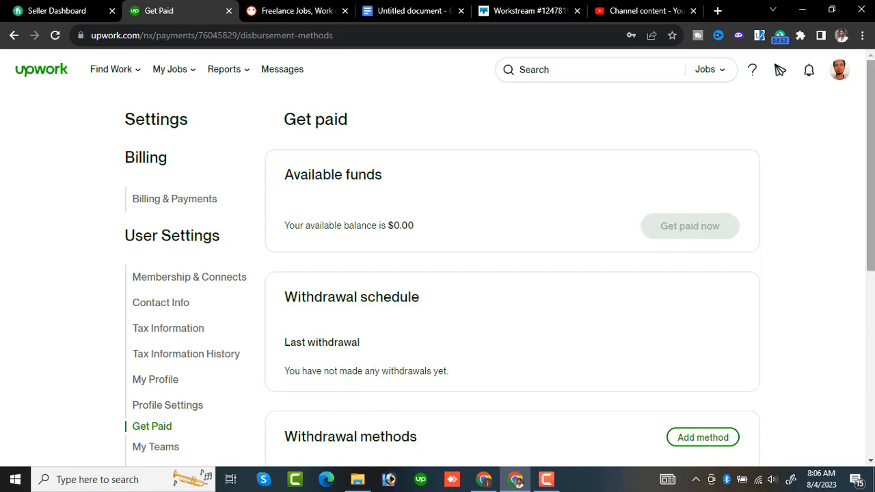
- Add a withdrawal method and choose to set up Direct to Local Bank (BDT)
left_click_drag(869, 210, 865, 269)
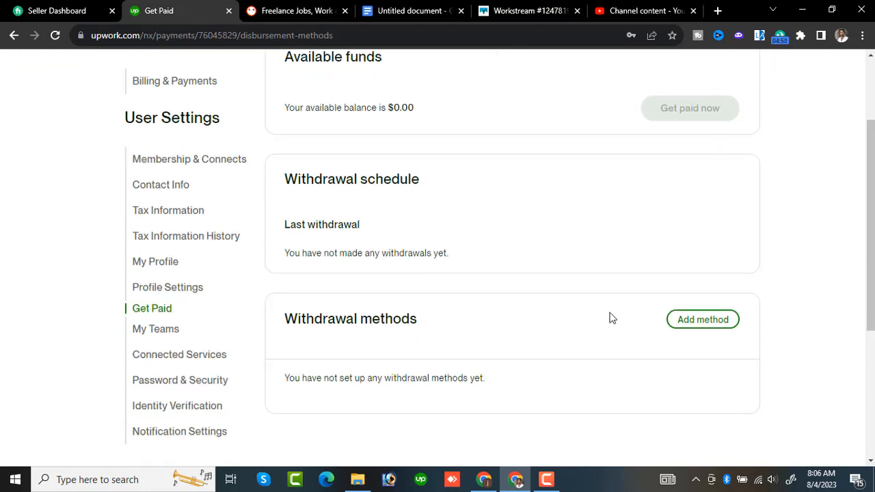
left_click(695, 327)
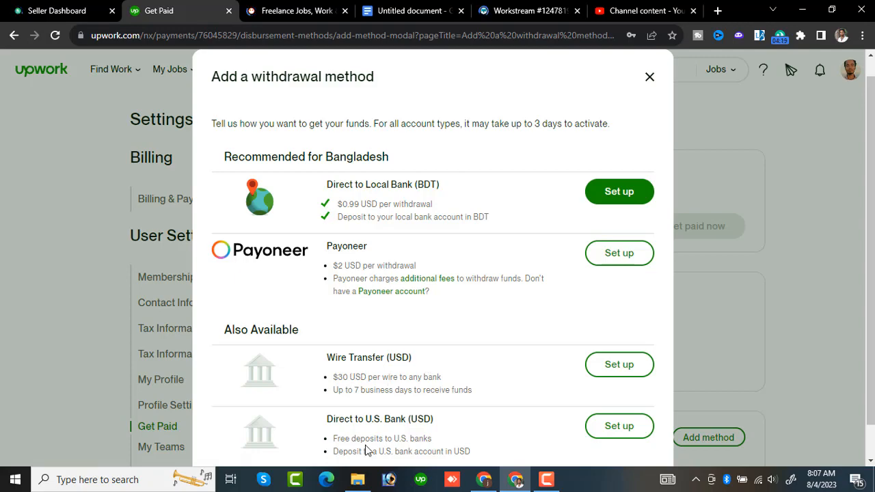
left_click(617, 196)
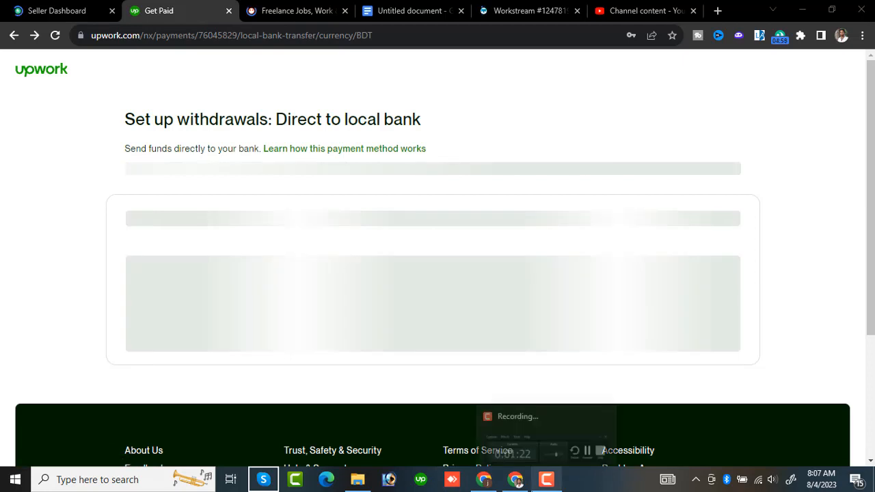
left_click(546, 479)
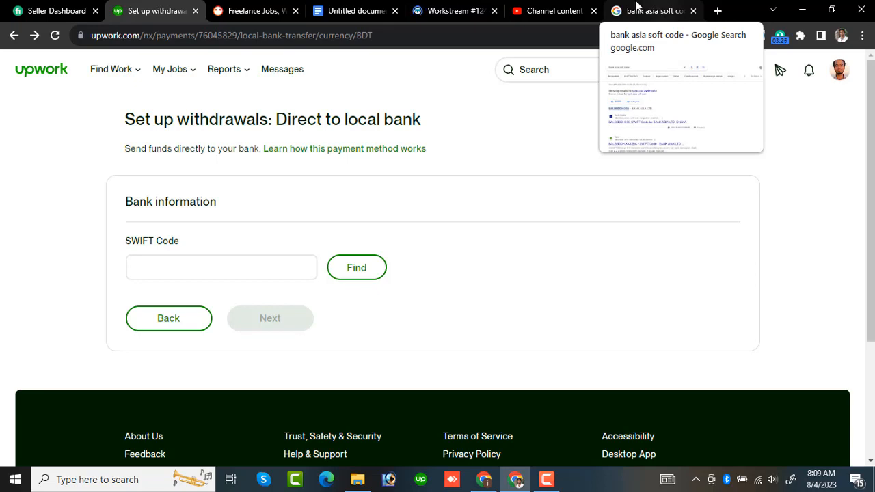
- In the open Google search, show the results for "bank asia swift code" and copy the SWIFT code BALBBDDH056
left_click(635, 8)
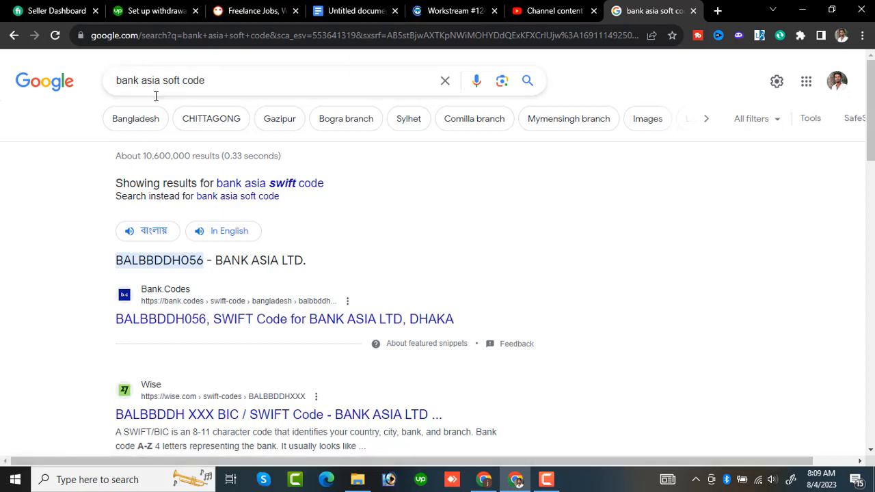
left_click(260, 183)
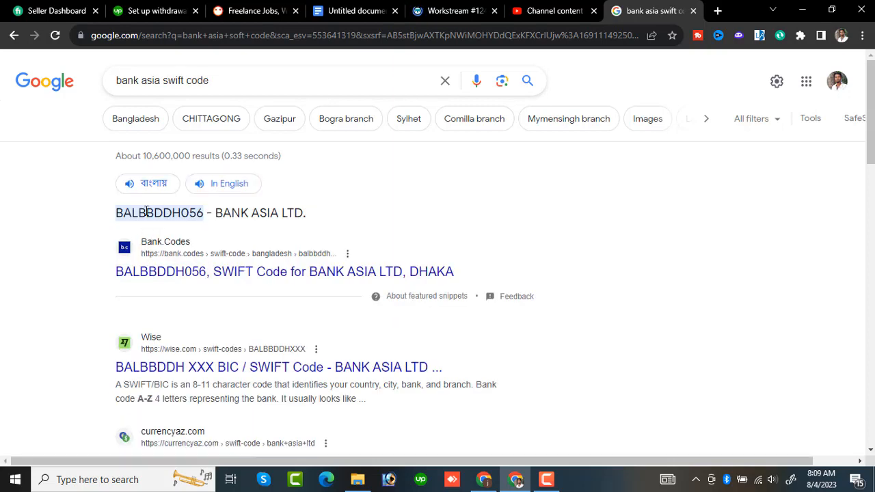
double_click(126, 212)
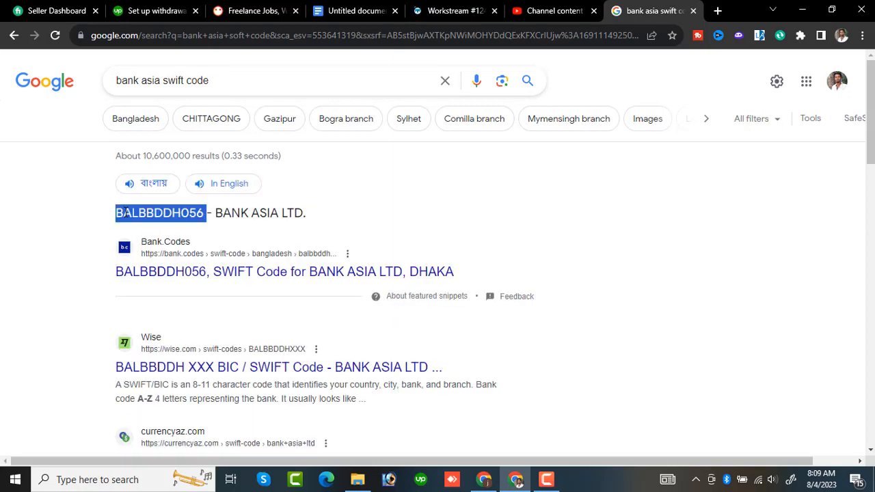
right_click(126, 213)
left_click(146, 227)
- Return to the Upwork withdrawal setup, enter the SWIFT code BALBBDDH056 without a trailing space, and look up the bank
left_click(173, 9)
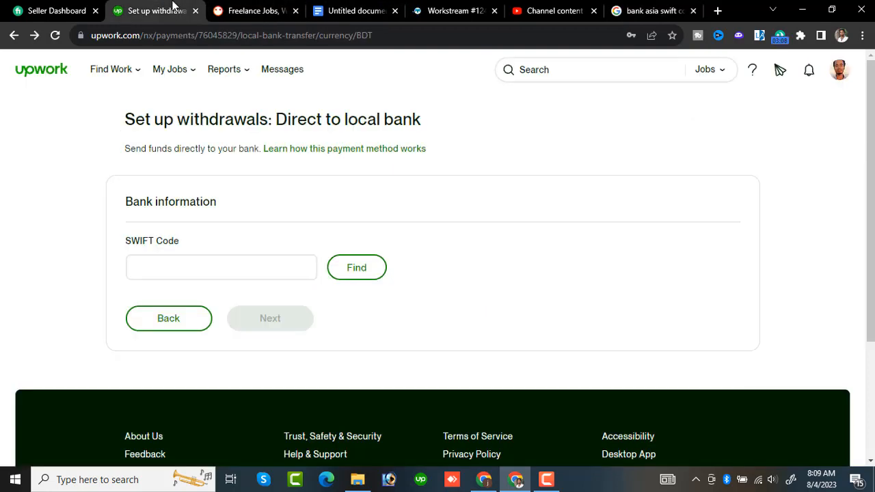
left_click(172, 276)
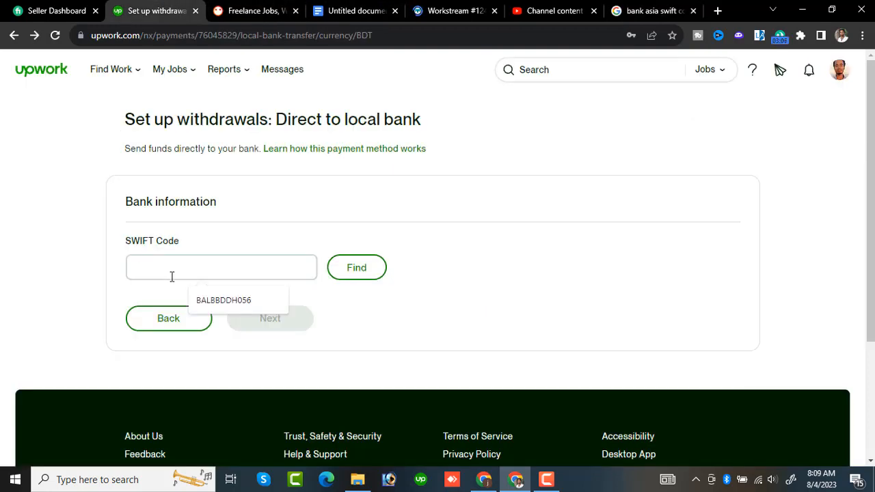
key("ctrl+v")
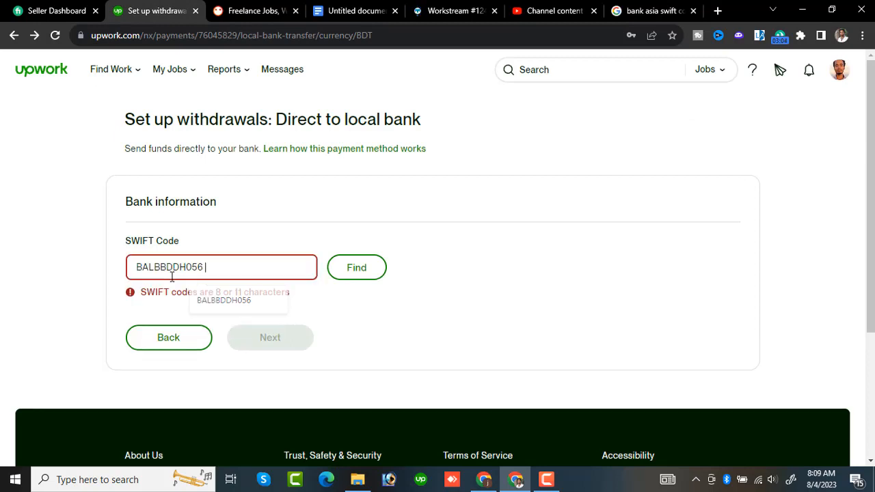
left_click(357, 268)
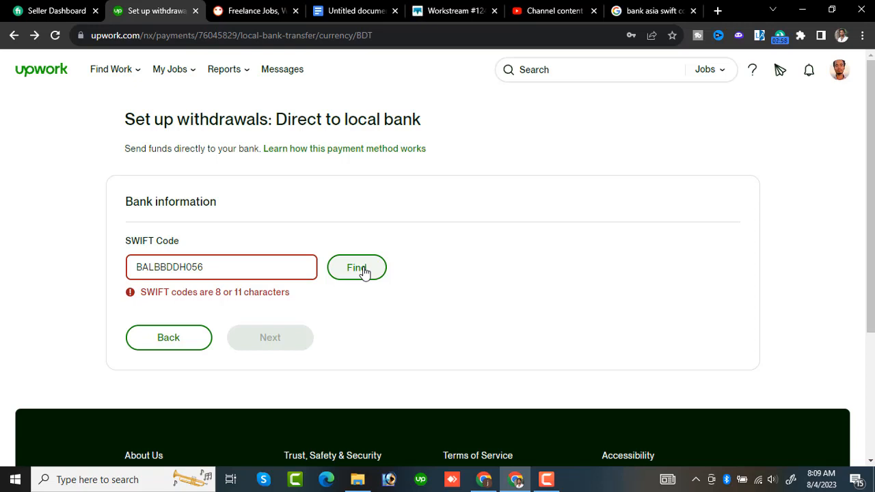
left_click(364, 270)
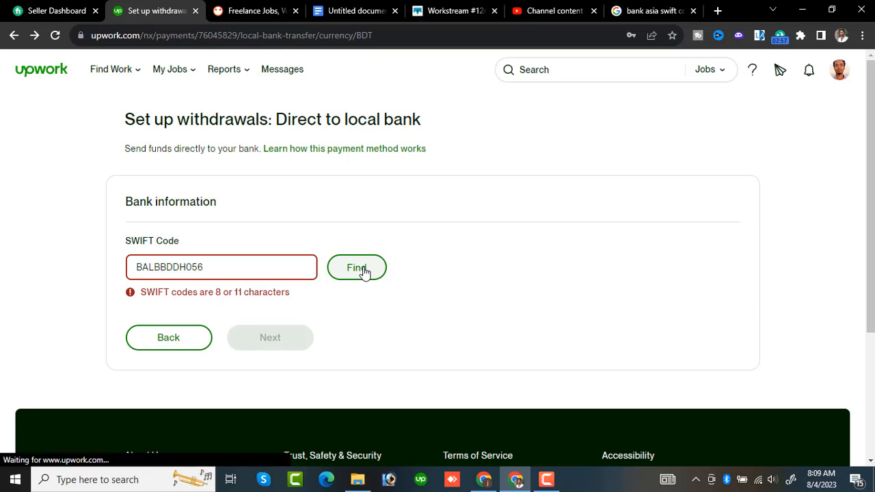
left_click(259, 269)
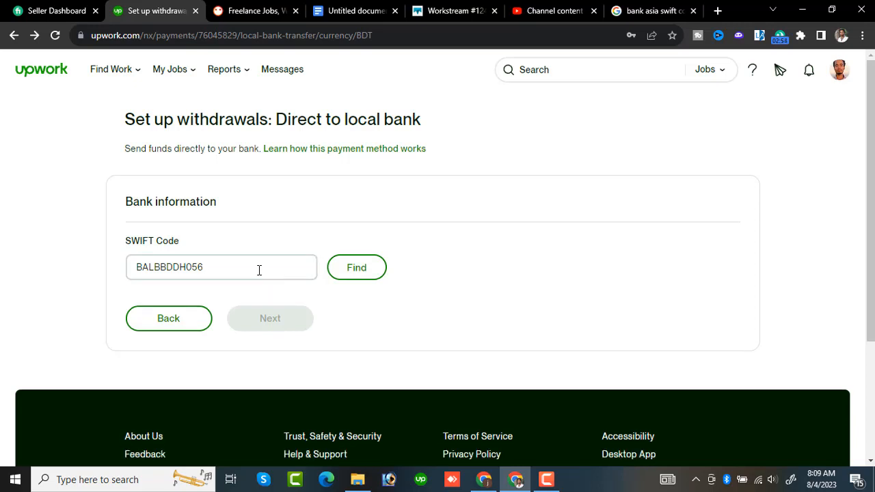
left_click(360, 278)
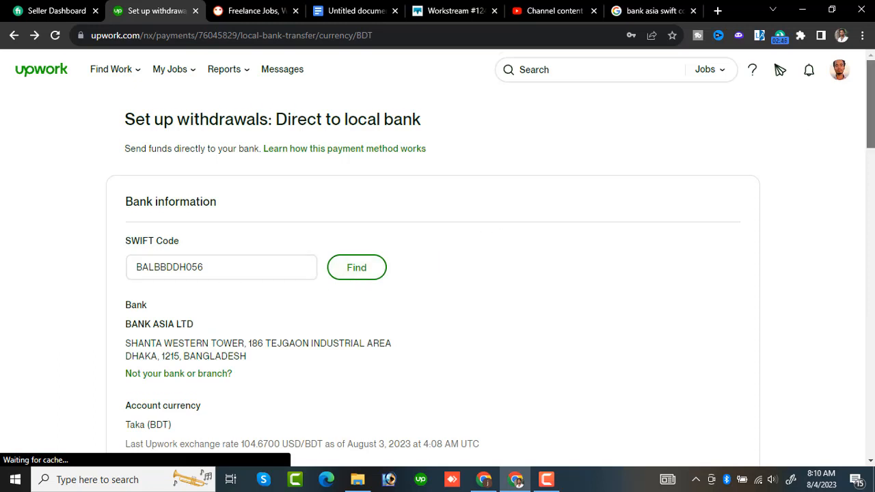
- Fill in the bank account number under the account holder bank information
scroll(545, 111, "down", 3)
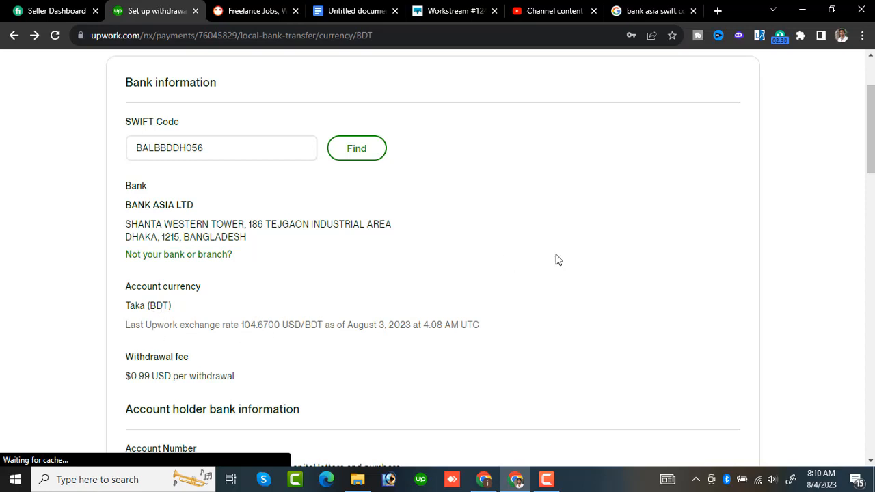
left_click_drag(870, 151, 870, 158)
scroll(709, 242, "down", 5)
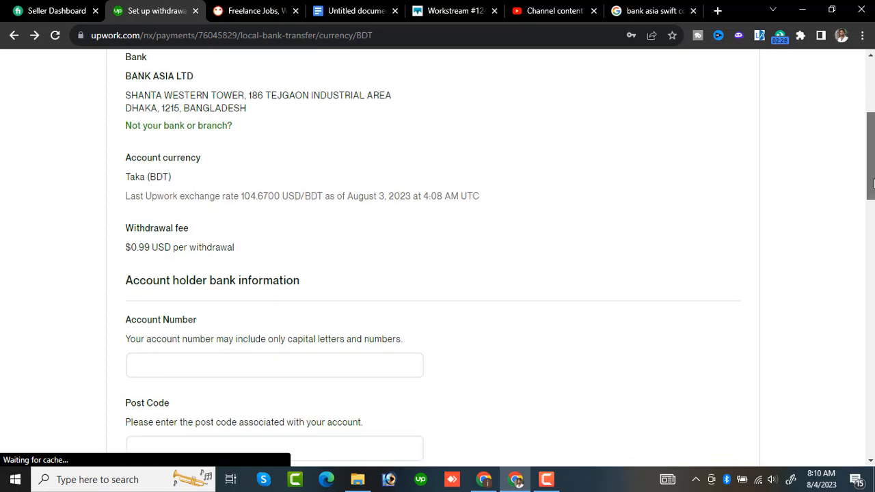
left_click(358, 243)
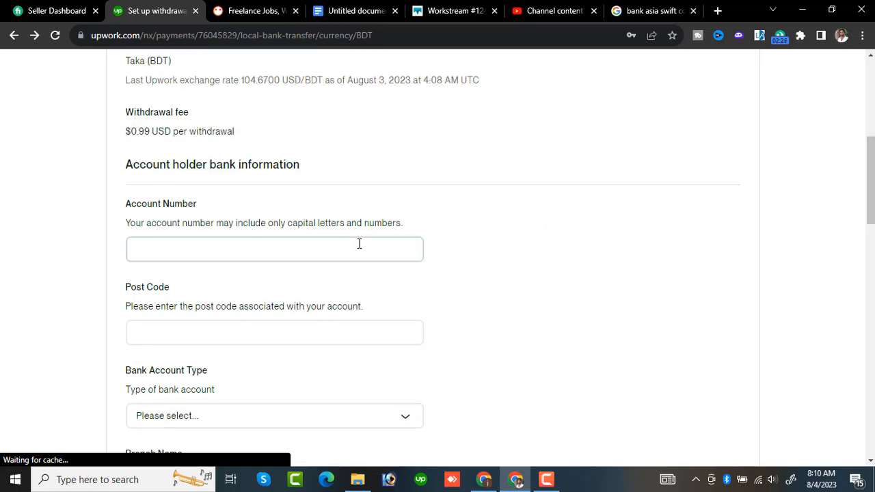
left_click(322, 249)
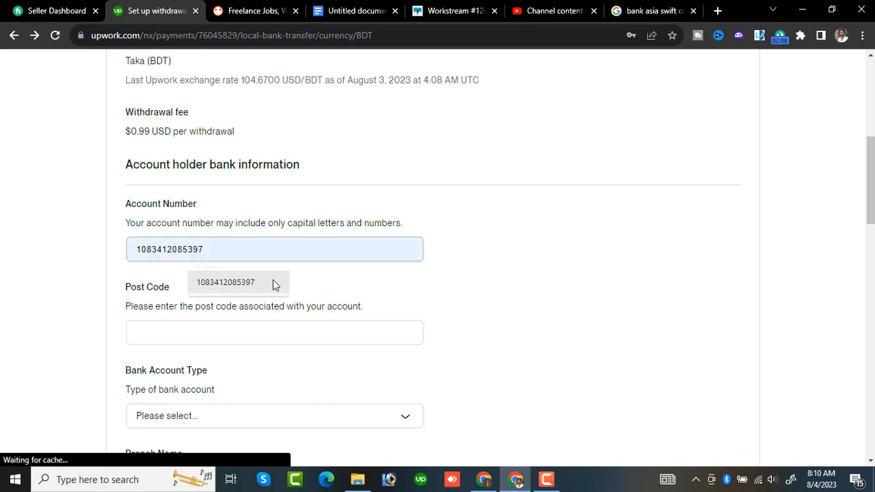
left_click(273, 281)
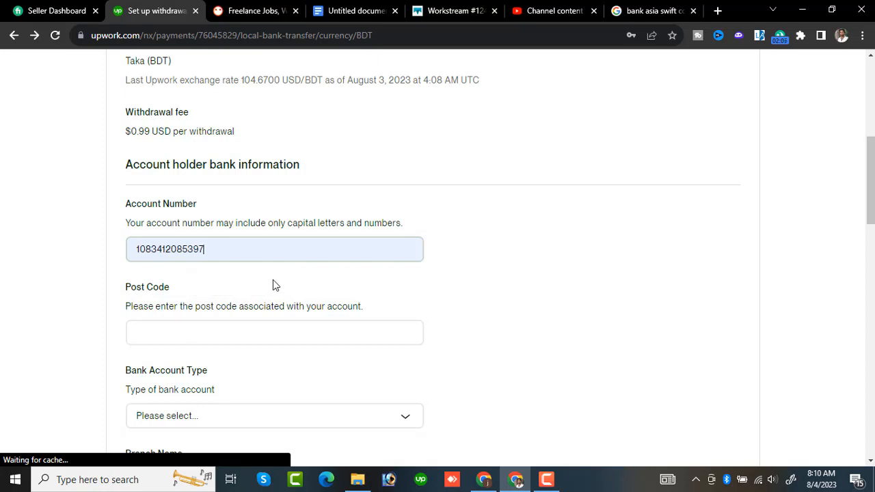
- Fill in the post code associated with the bank account
left_click(208, 323)
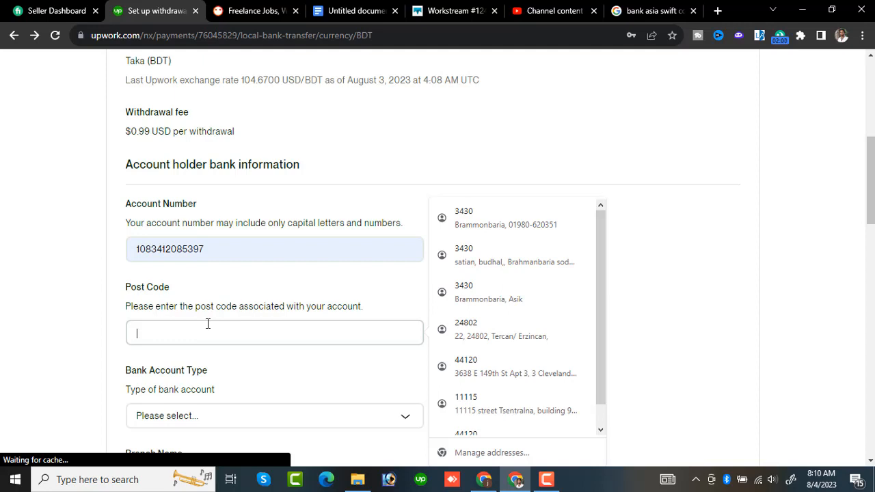
left_click(627, 127)
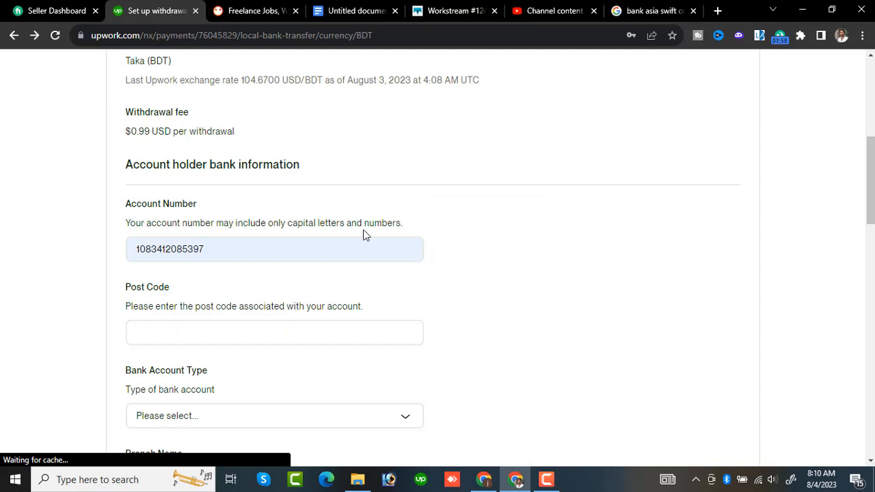
left_click(301, 327)
type("34")
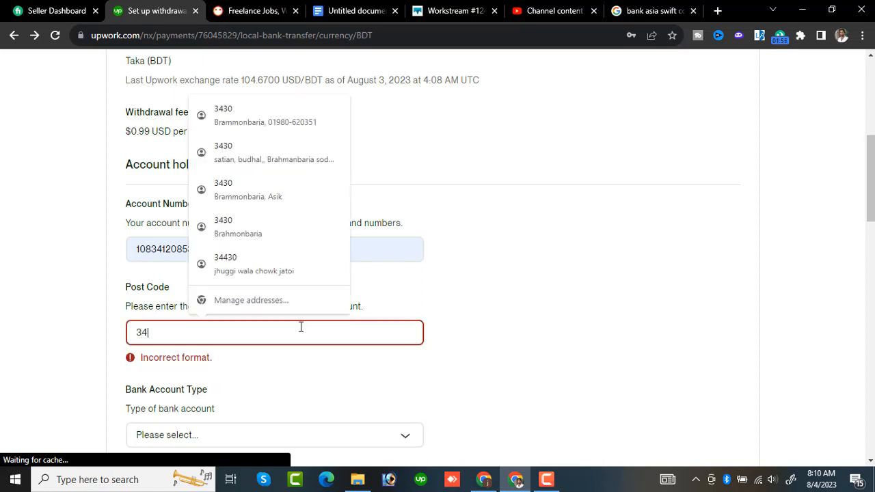
type("30")
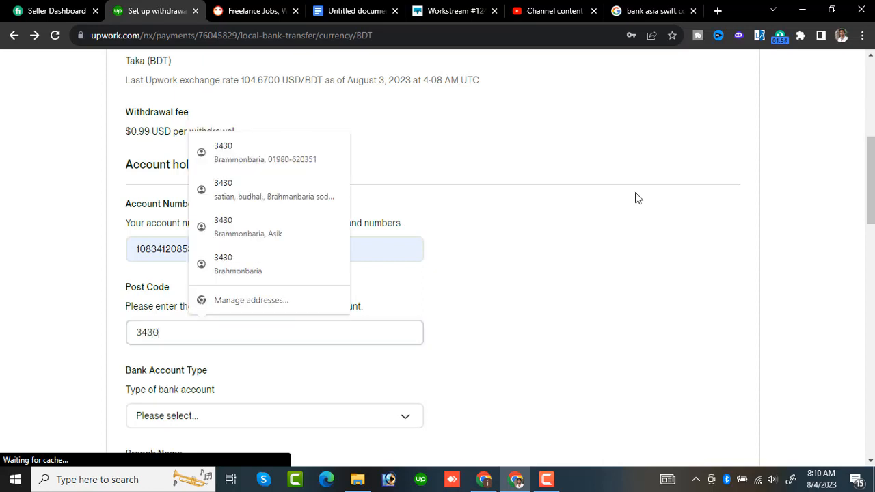
- Set the bank account type to Personal and enter Brahmanbaria as the branch name
scroll(870, 204, "down", 3)
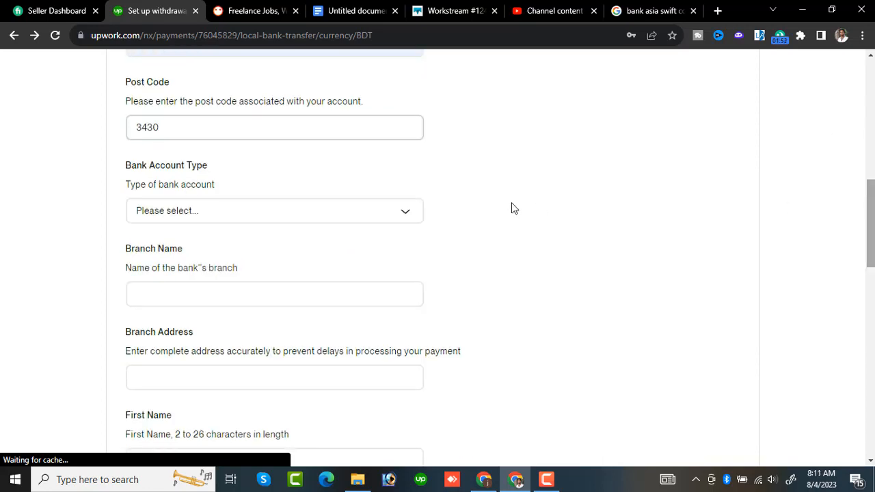
left_click(268, 212)
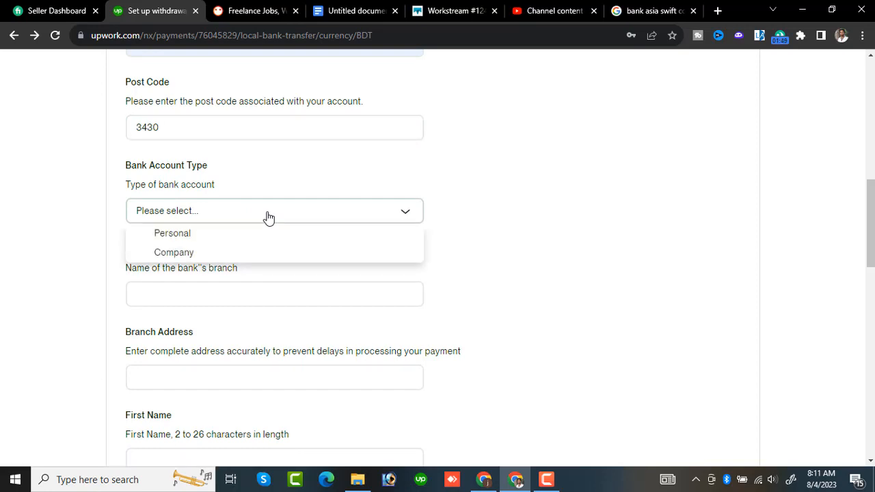
left_click(183, 236)
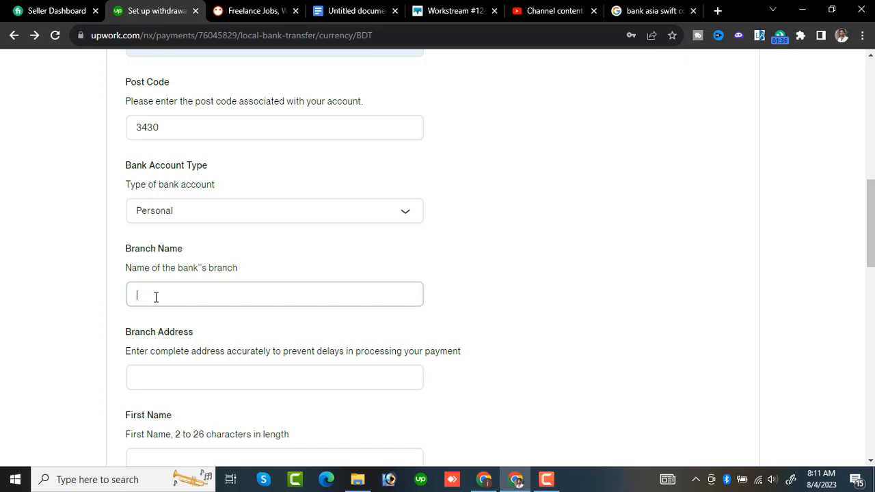
type("Brahmanbaria")
- Fill in the complete address of the bank branch, dismissing the saved address suggestions
left_click(185, 380)
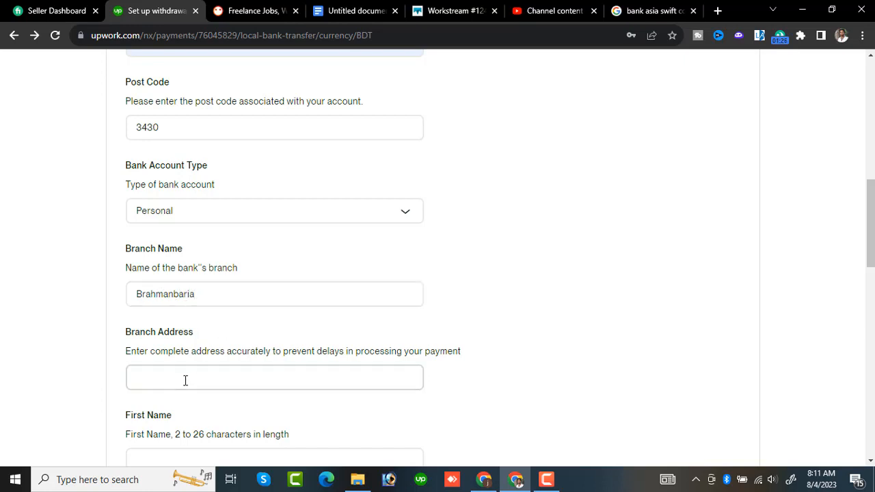
left_click(185, 380)
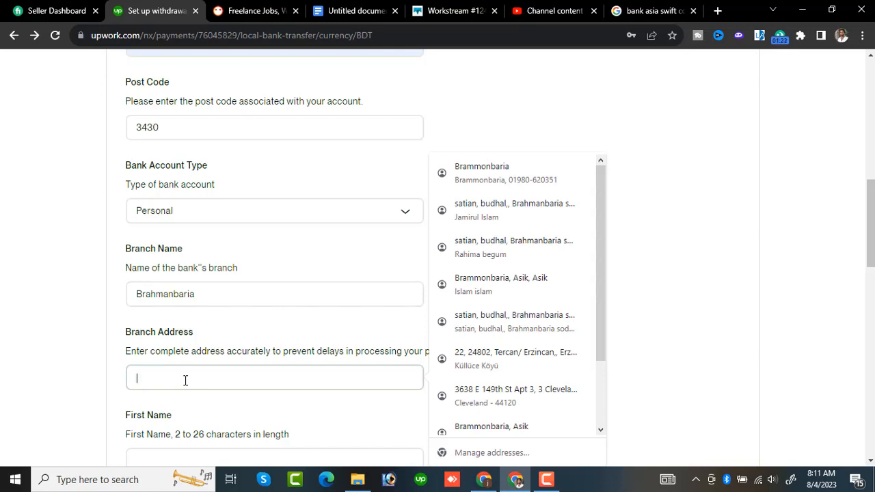
key("Escape")
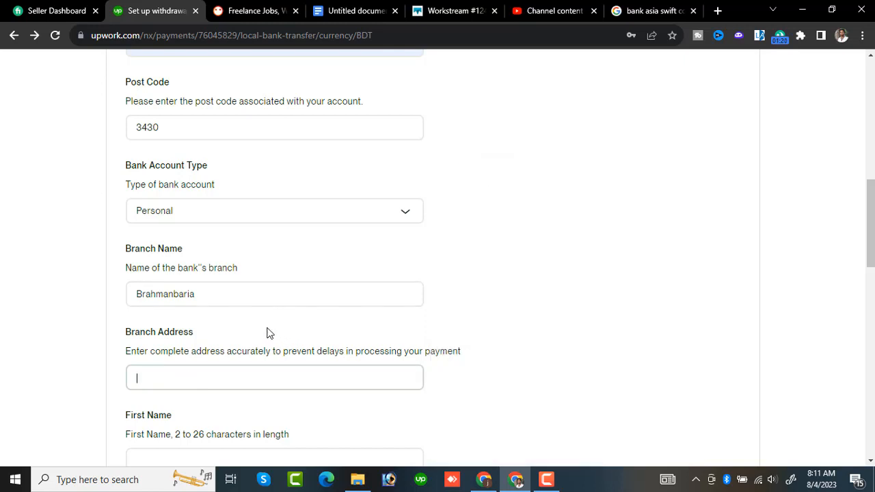
left_click(223, 387)
type("sa")
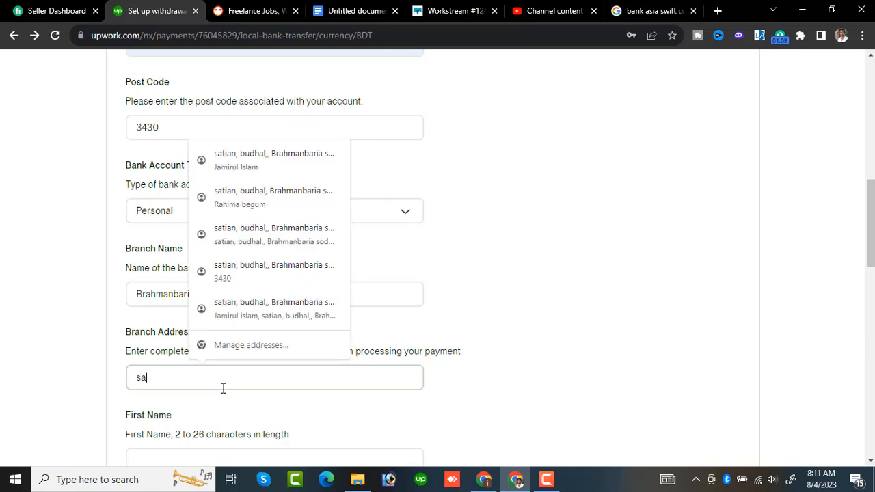
type("rai")
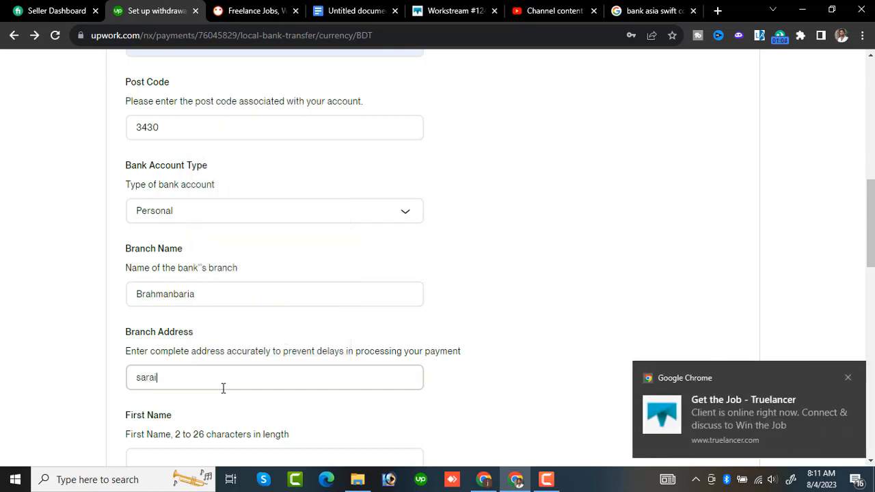
key("BackSpace")
left_click(546, 480)
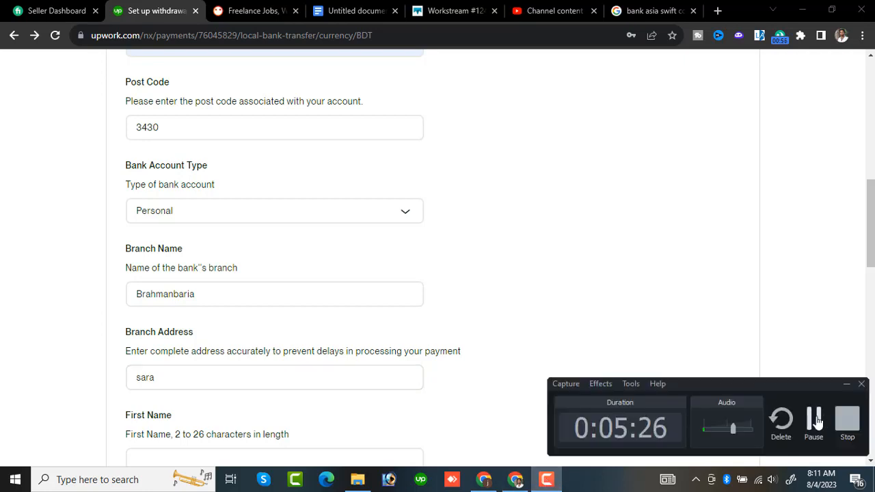
left_click(813, 422)
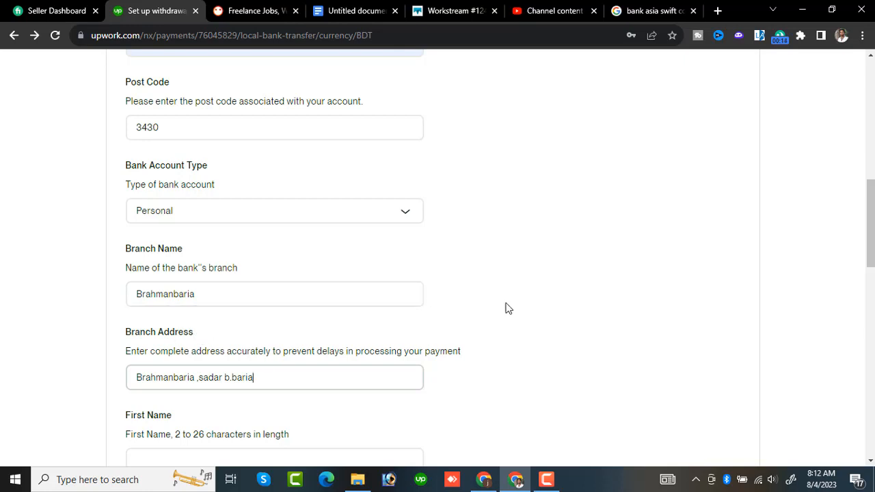
scroll(559, 256, "down", 3)
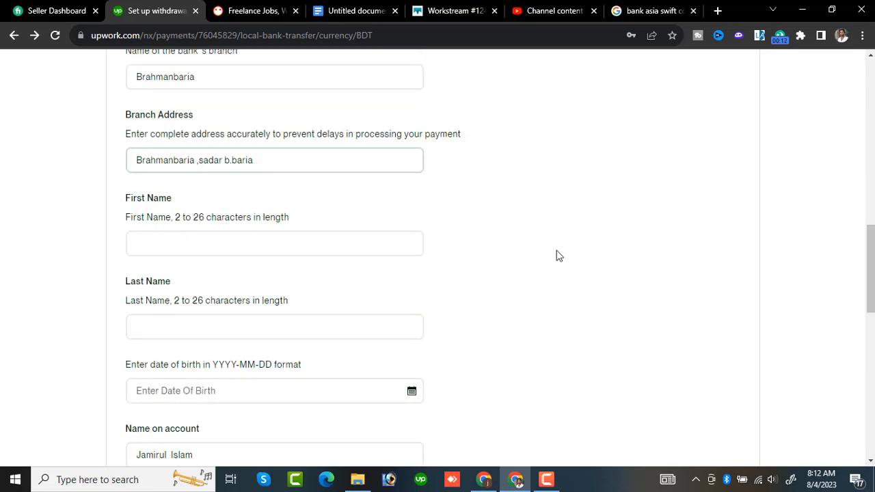
left_click(174, 247)
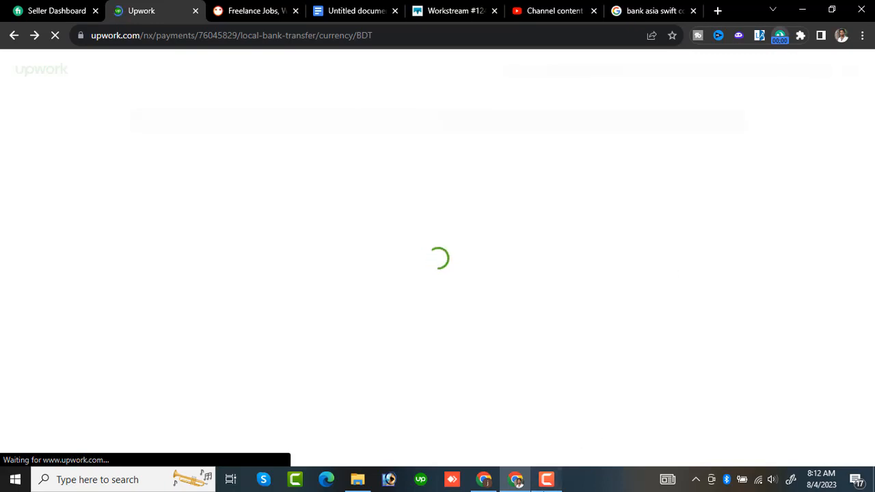
left_click(546, 479)
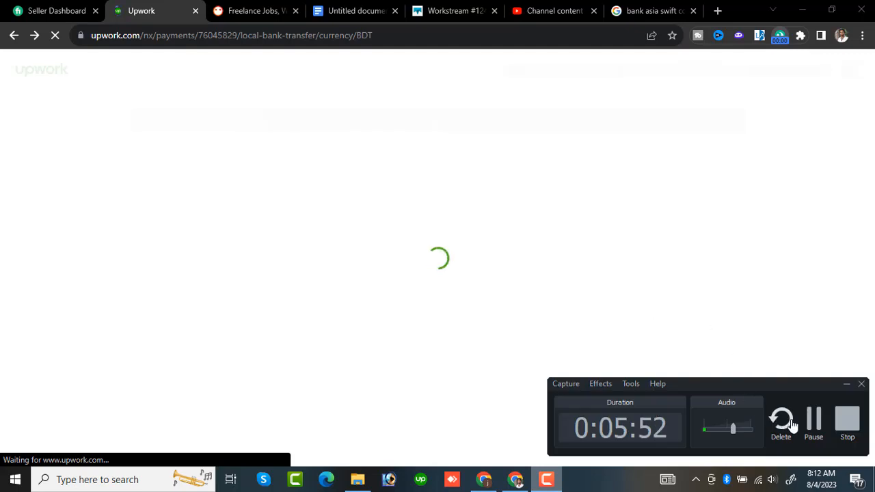
left_click(813, 422)
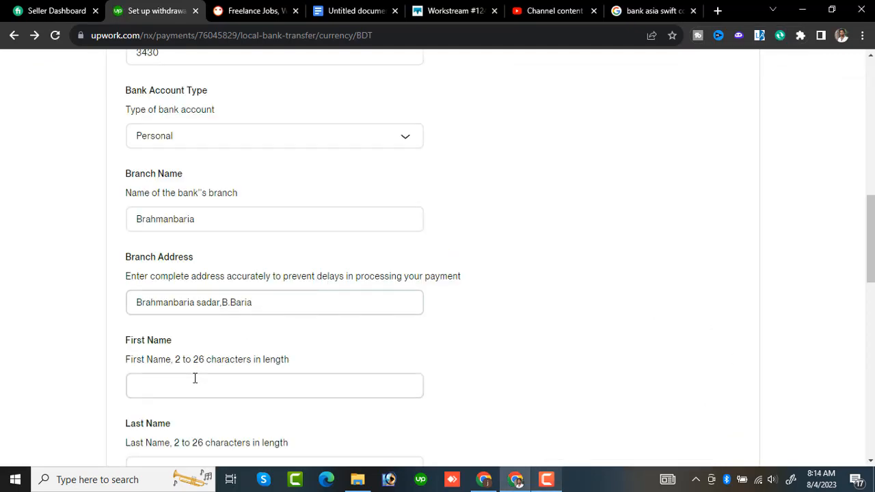
- Fill in the account holder's first name and last name
left_click(194, 378)
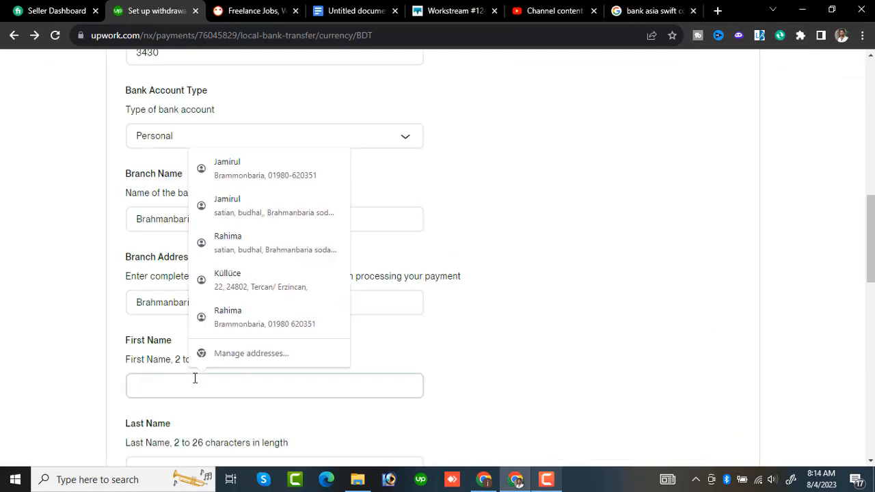
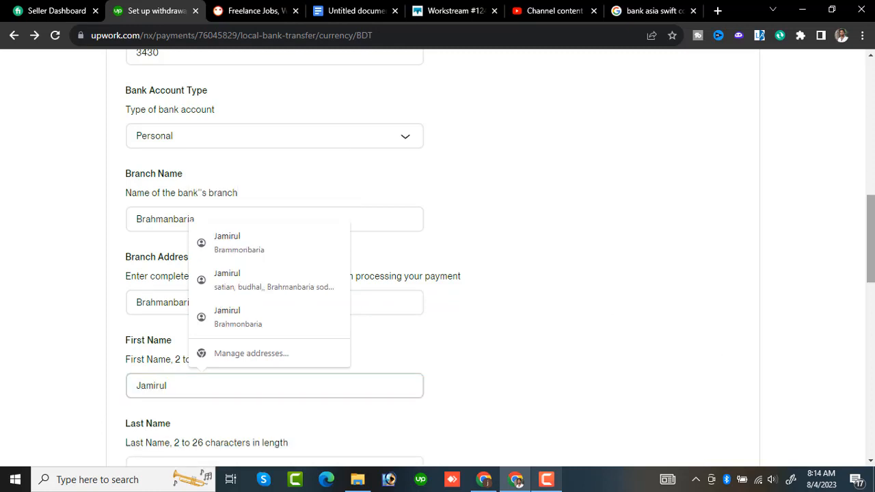
scroll(870, 239, "down", 2)
left_click(382, 313)
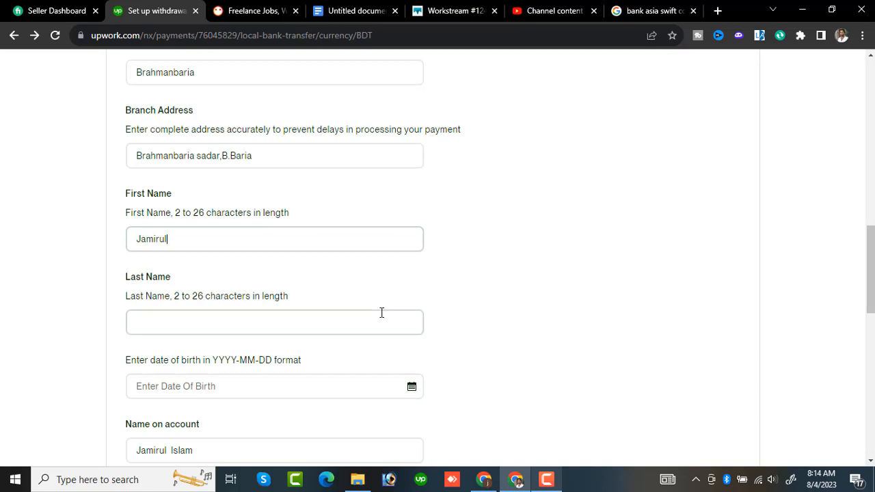
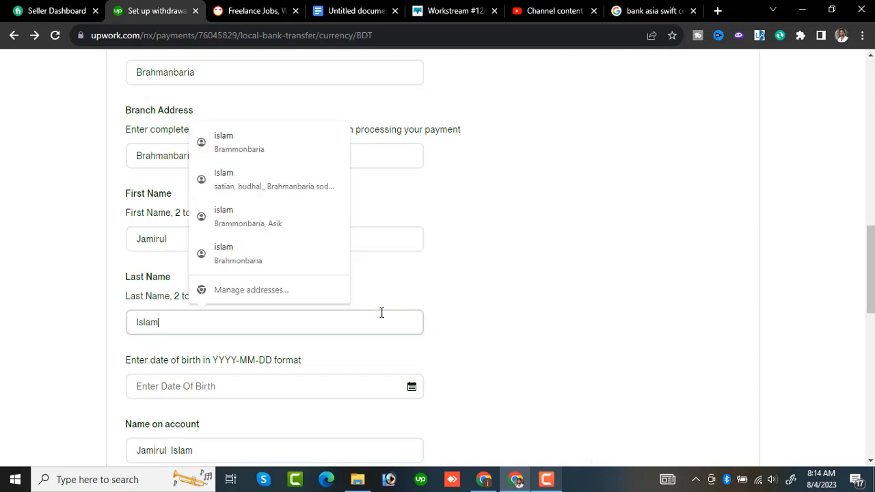
- Set the account holder's date of birth by choosing the year, month and day in the calendar
left_click(310, 381)
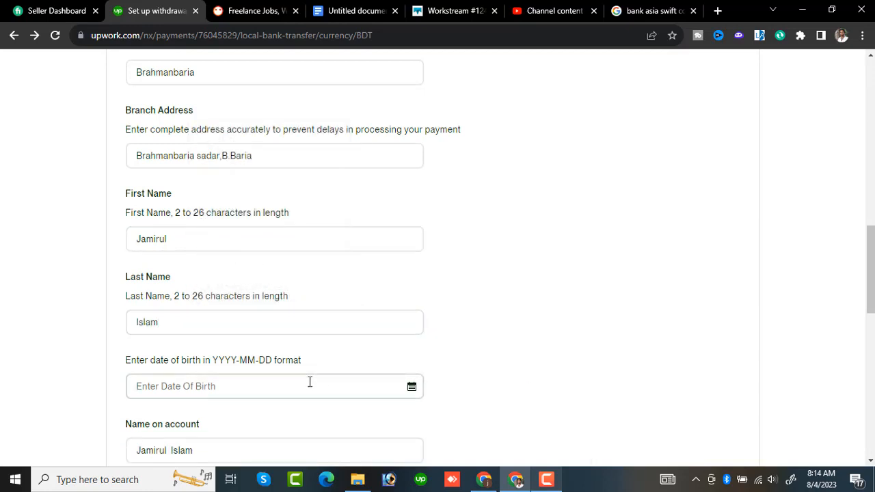
left_click(411, 387)
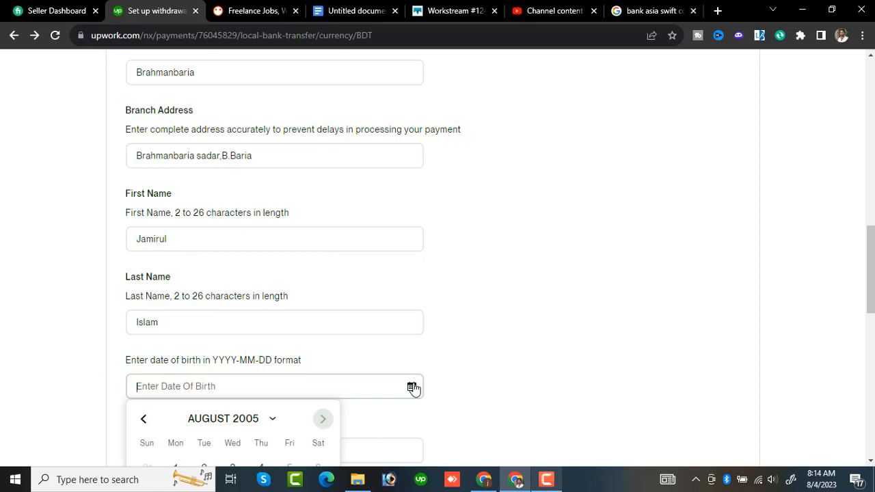
scroll(532, 336, "down", 2)
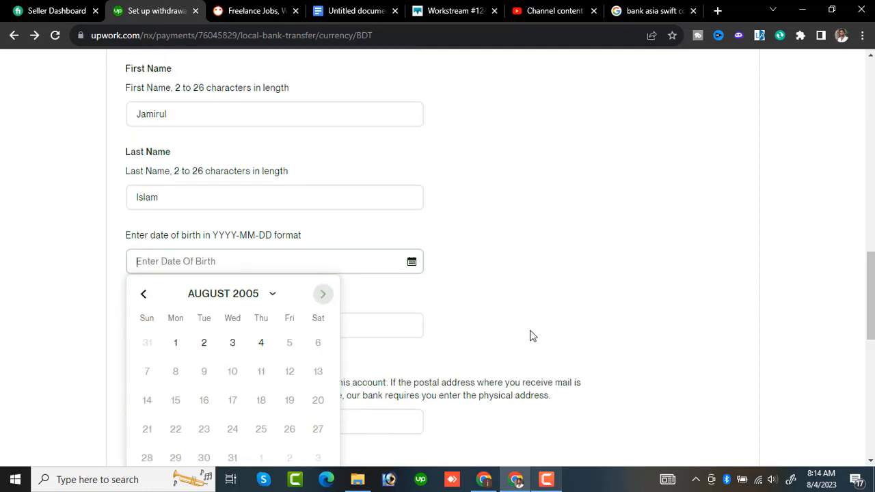
left_click(253, 298)
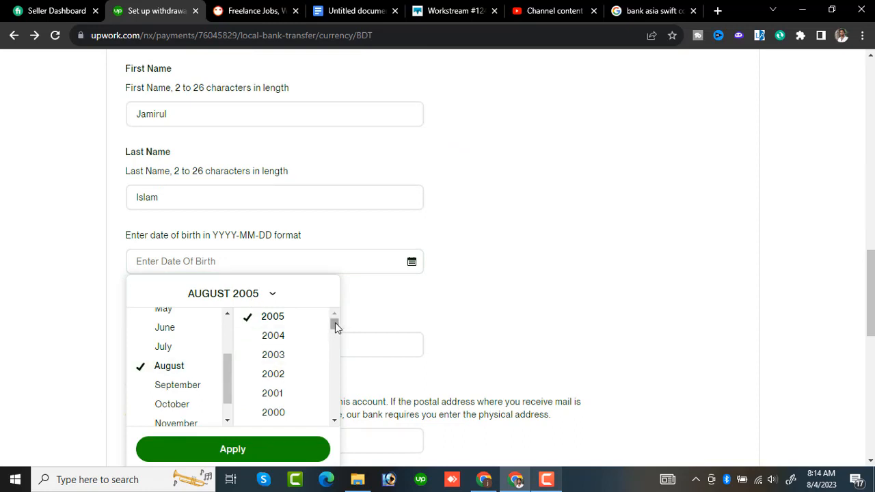
left_click_drag(335, 322, 335, 328)
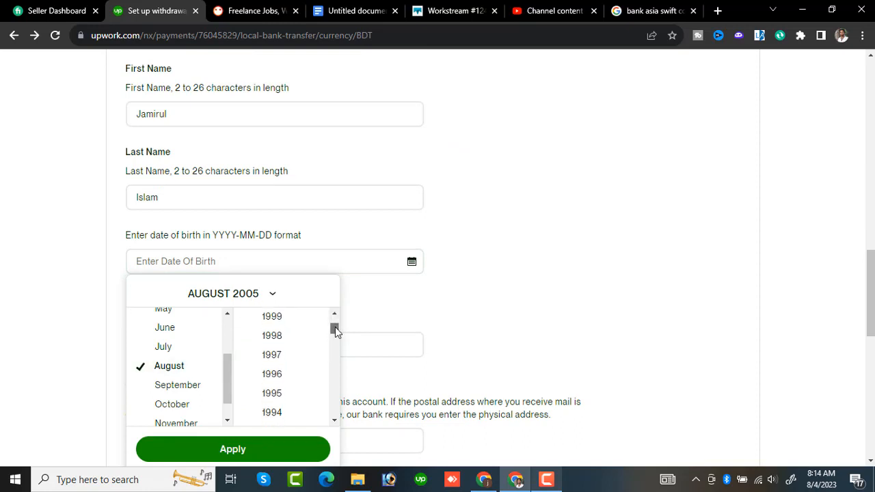
left_click(273, 317)
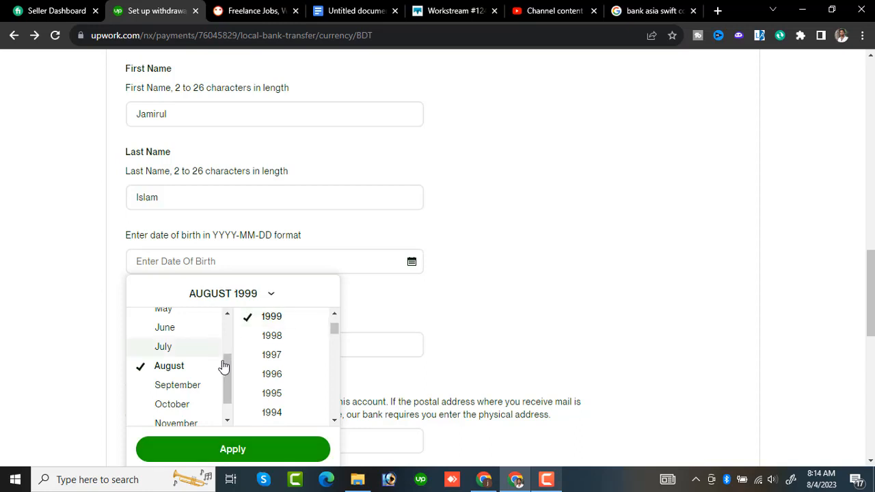
left_click_drag(226, 364, 228, 384)
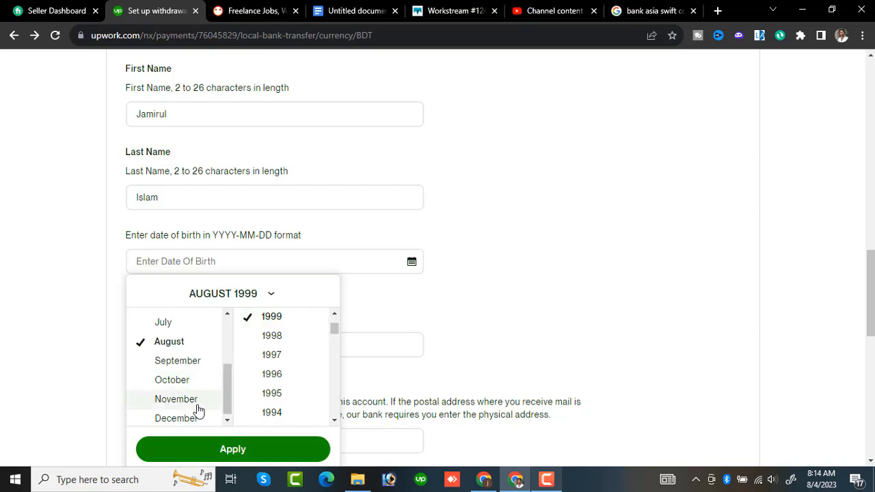
left_click(198, 408)
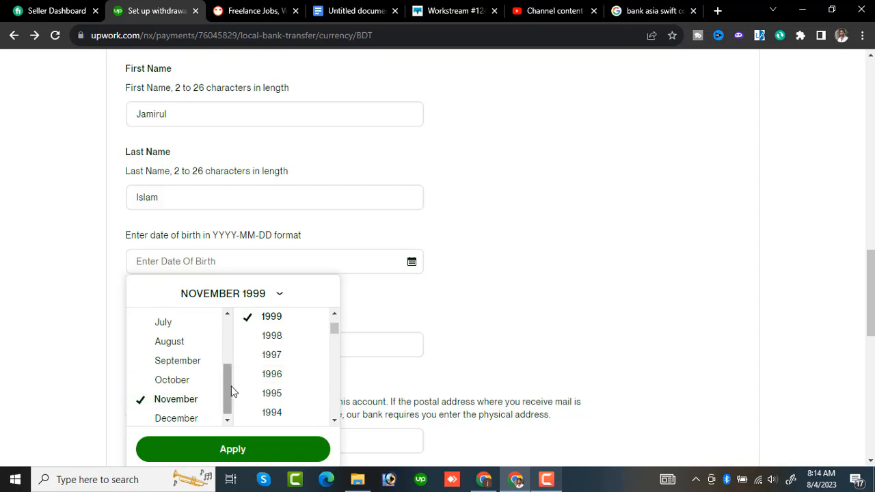
left_click_drag(230, 397, 228, 417)
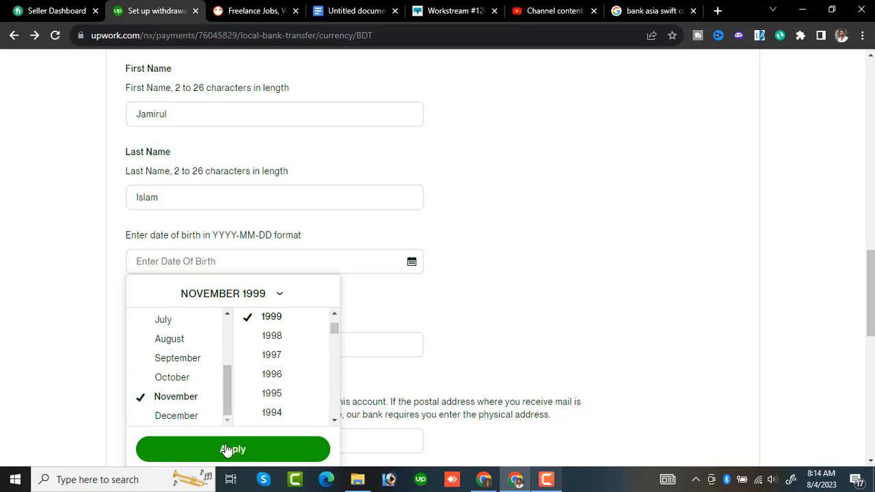
left_click(226, 449)
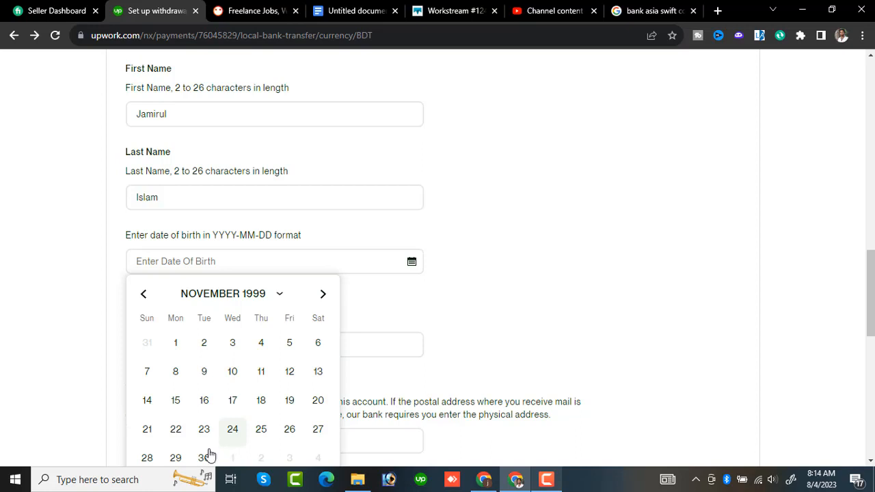
left_click(205, 457)
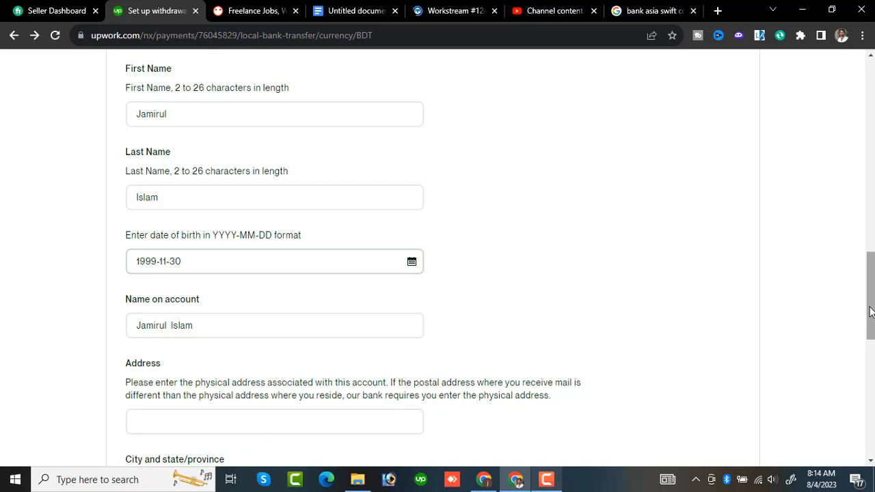
- Fill in the account holder's physical address and city and state/province from a saved address suggestion
scroll(543, 249, "down", 3)
left_click(355, 265)
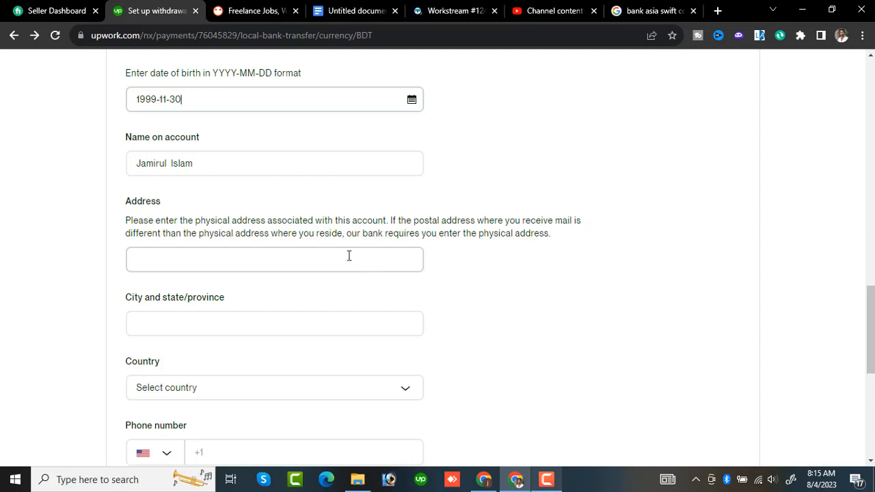
left_click(349, 256)
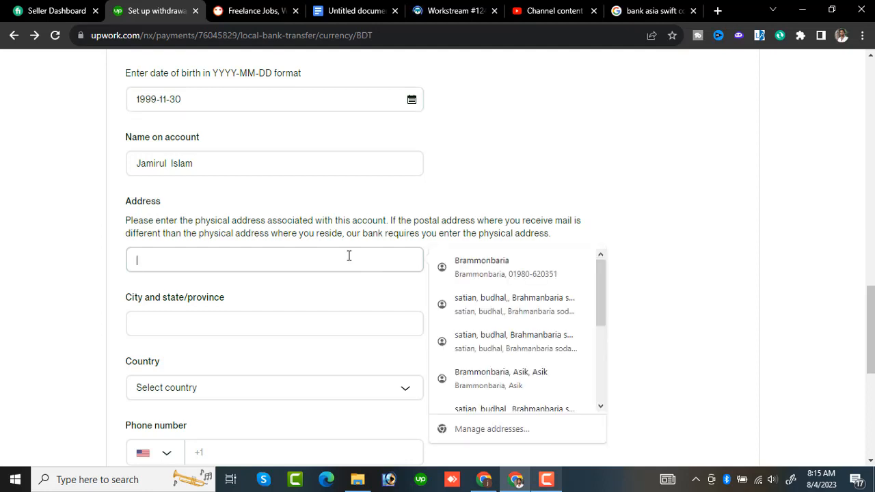
left_click(490, 303)
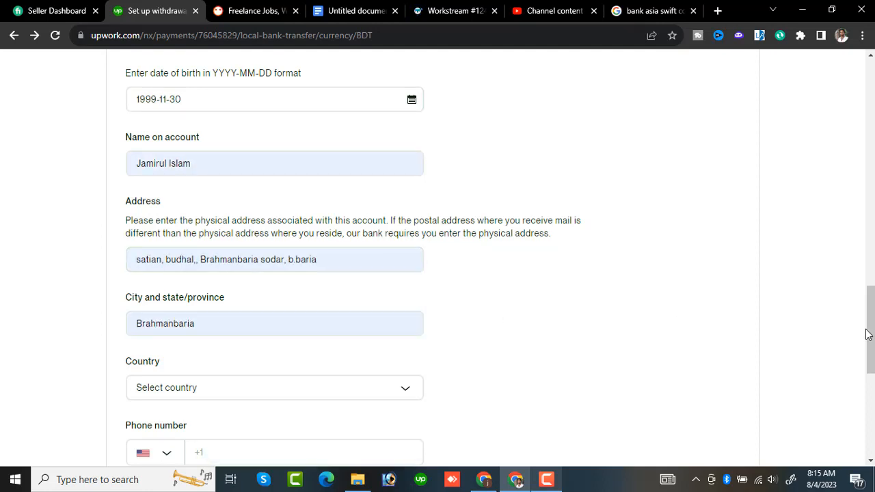
- Search the country list for "bang" and set the account holder's country to Bangladesh
left_click_drag(867, 331, 865, 350)
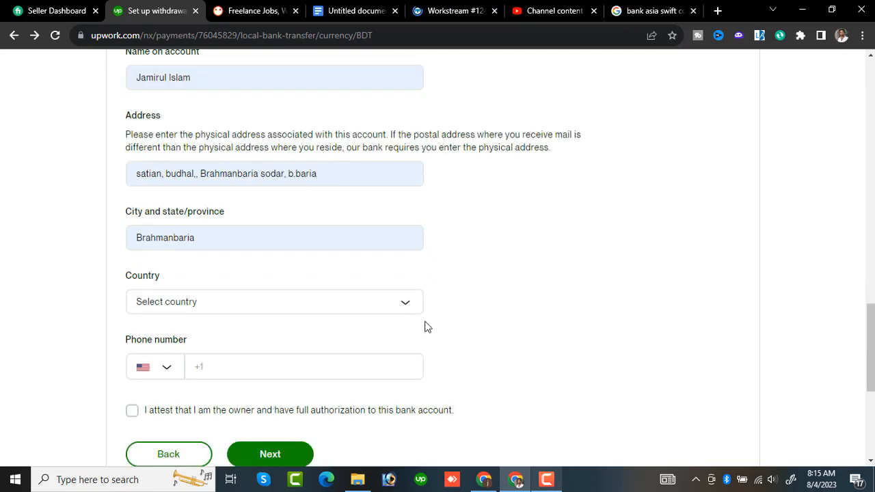
left_click(408, 307)
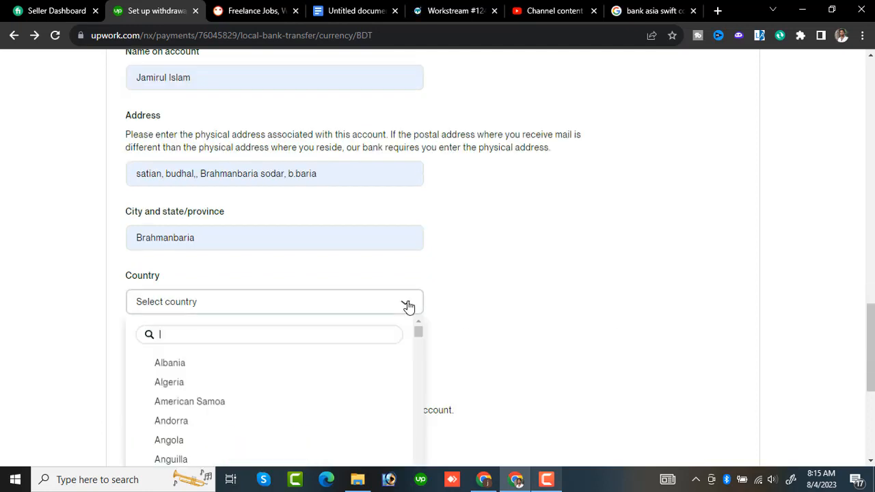
type("ba")
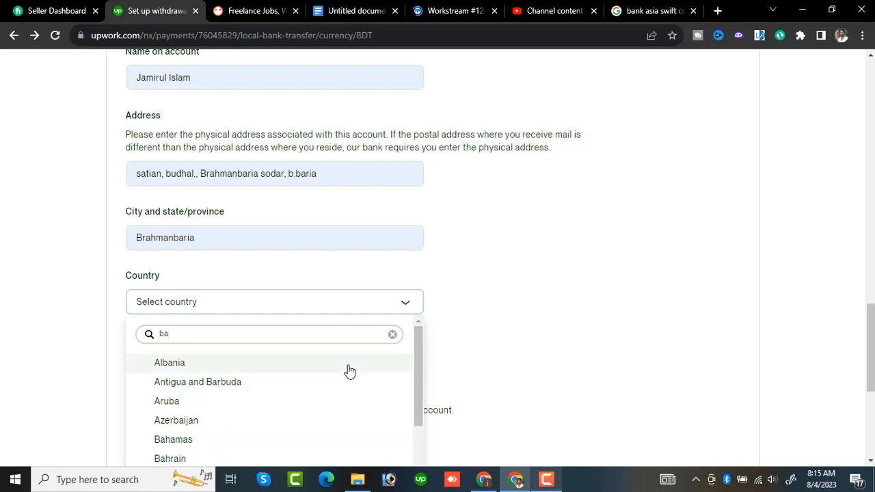
type("ng")
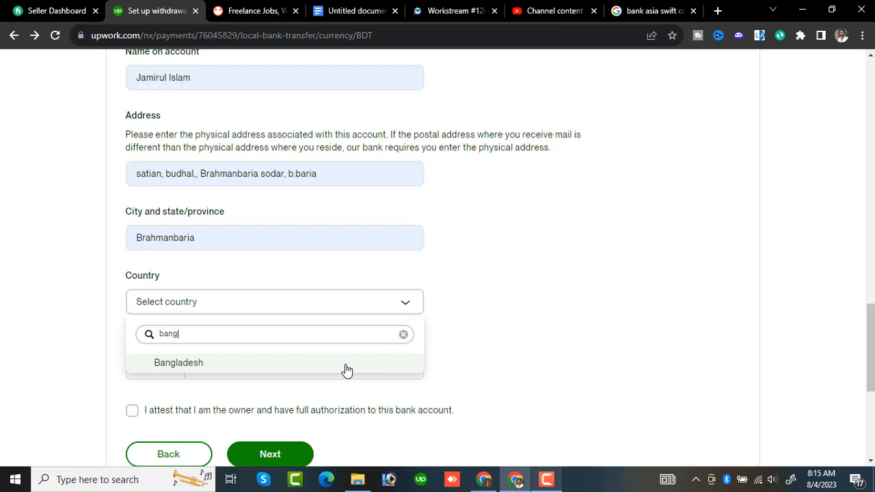
left_click(249, 369)
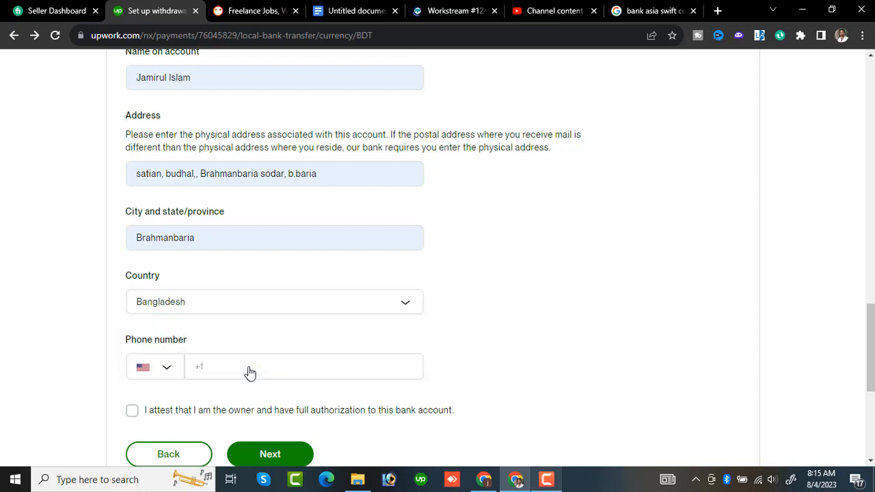
- Search the phone country codes for "ban" and set the code to Bangladesh +880
left_click(169, 372)
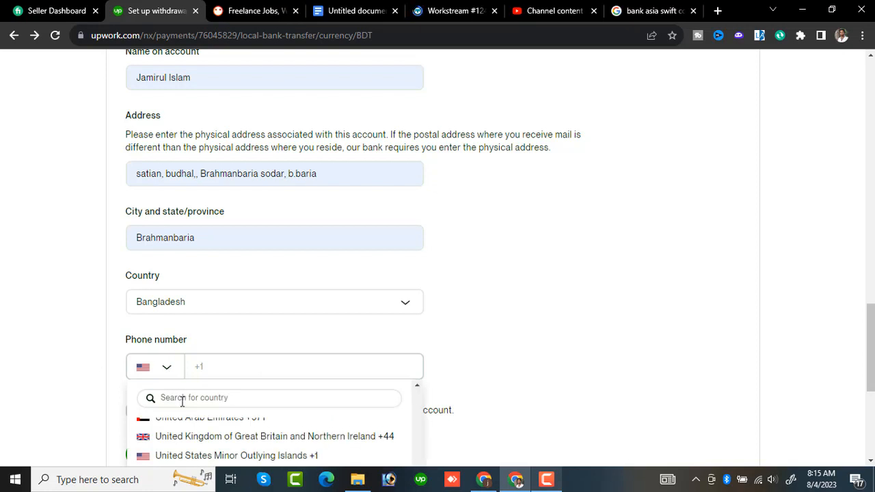
left_click(181, 401)
left_click(181, 401)
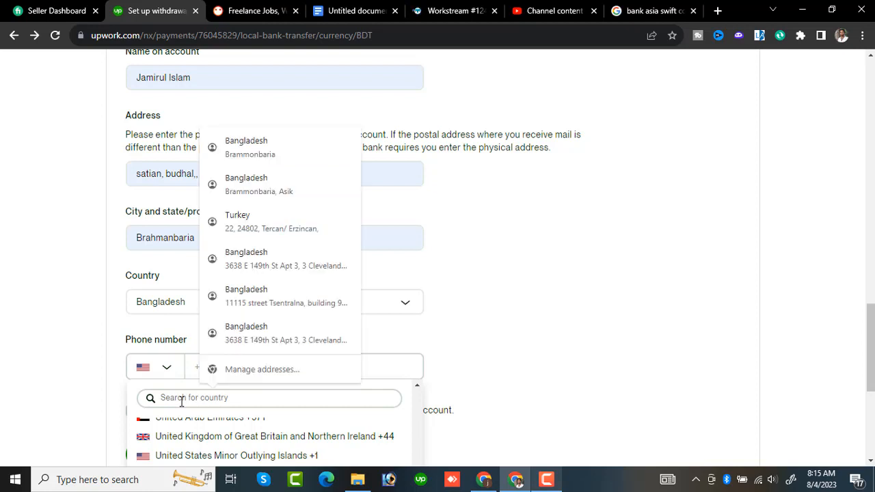
type("ban")
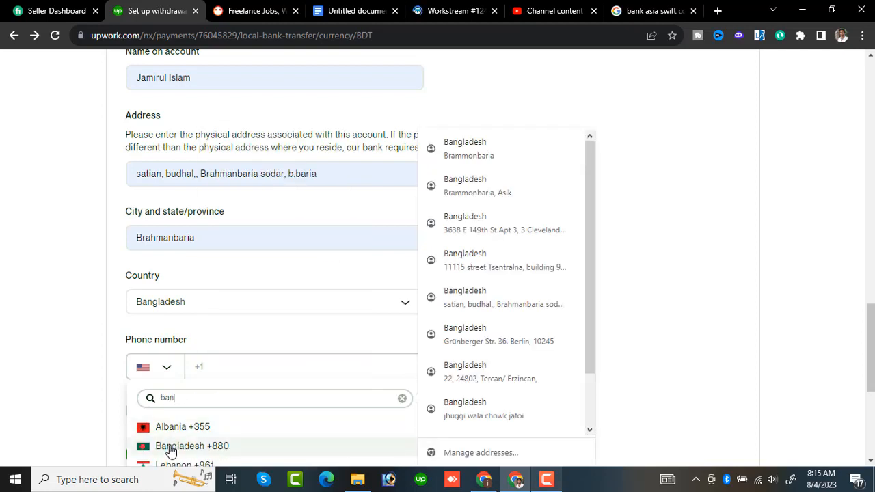
left_click(170, 448)
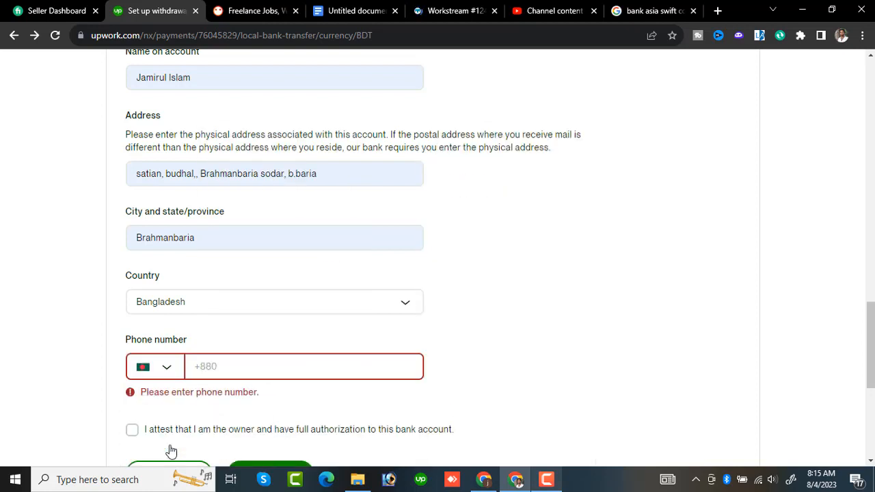
- Enter the account holder's phone number and attest to being the owner with full authorization for this bank account
left_click(244, 367)
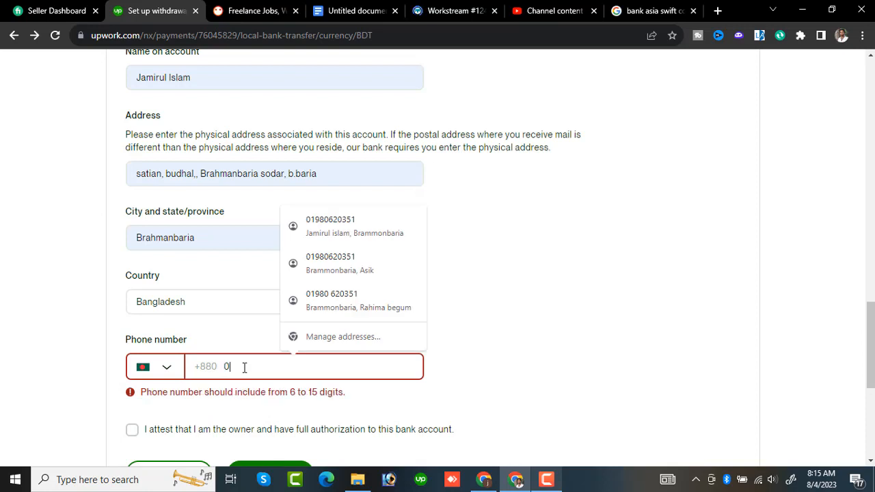
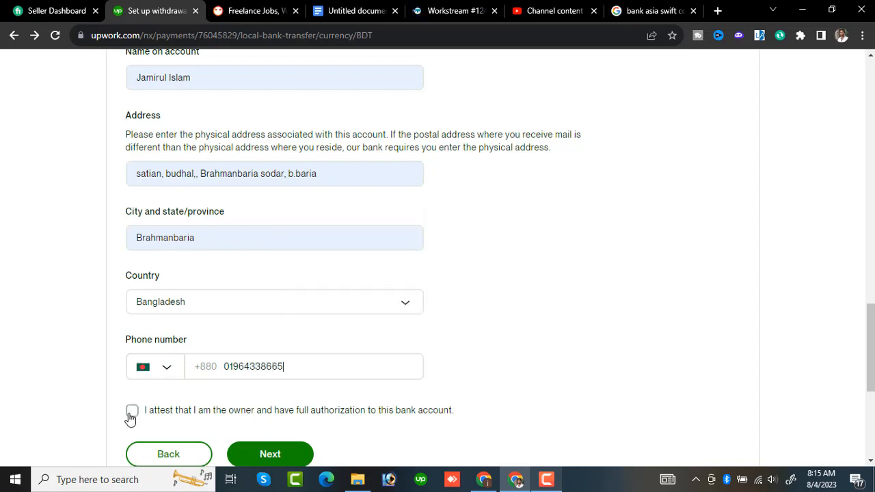
left_click(131, 411)
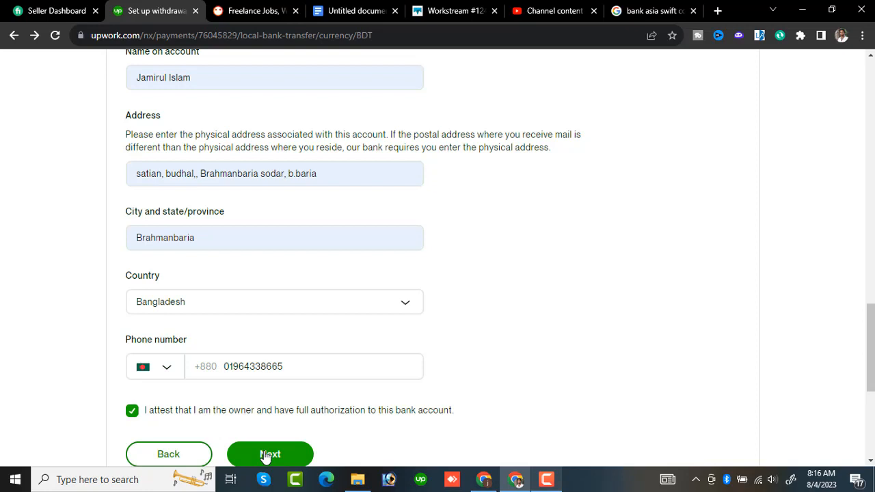
left_click(546, 479)
left_click(546, 479)
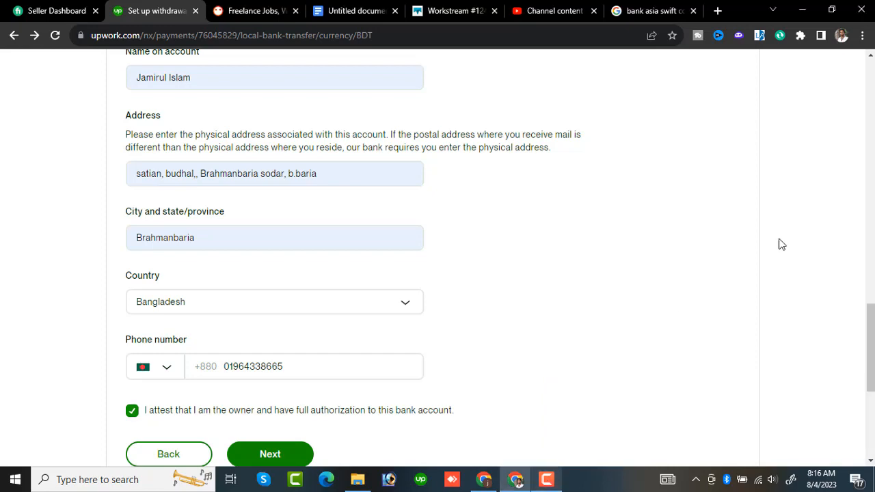
- Review the form's entries from the SWIFT code and bank details through the account, branch and account holder fields
scroll(779, 244, "up", 4)
scroll(437, 259, "up", 10)
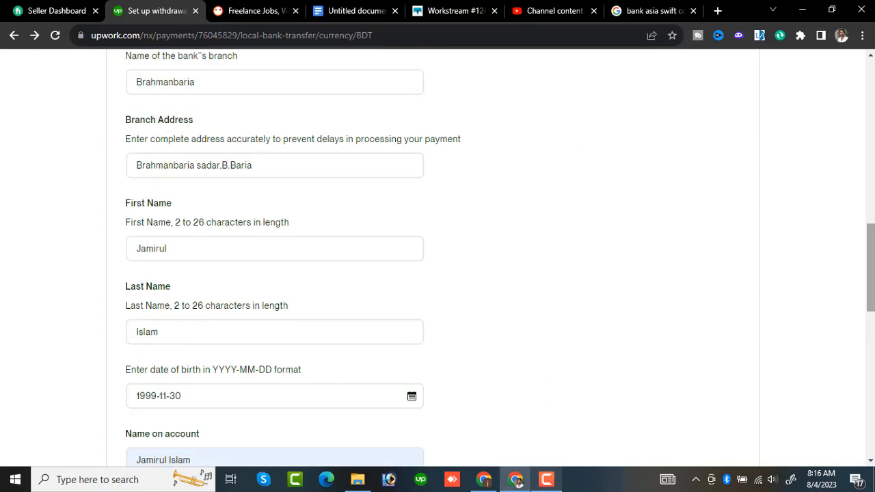
scroll(779, 70, "up", 4)
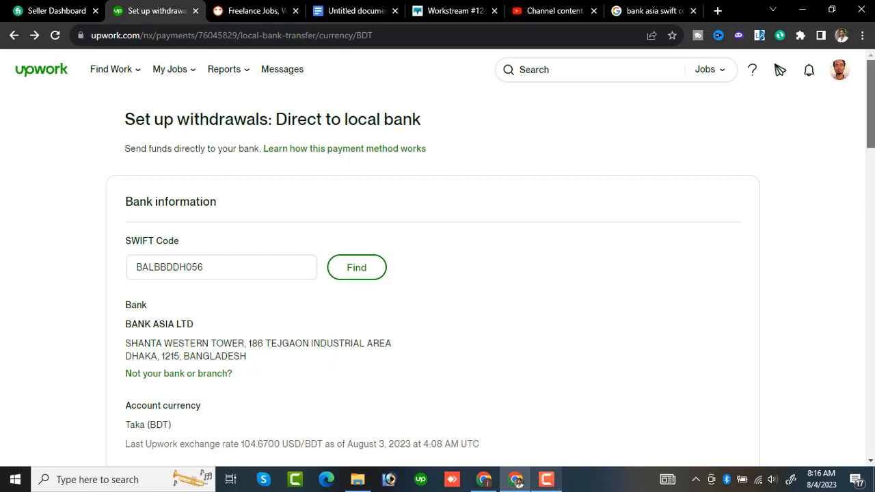
left_click_drag(871, 139, 871, 171)
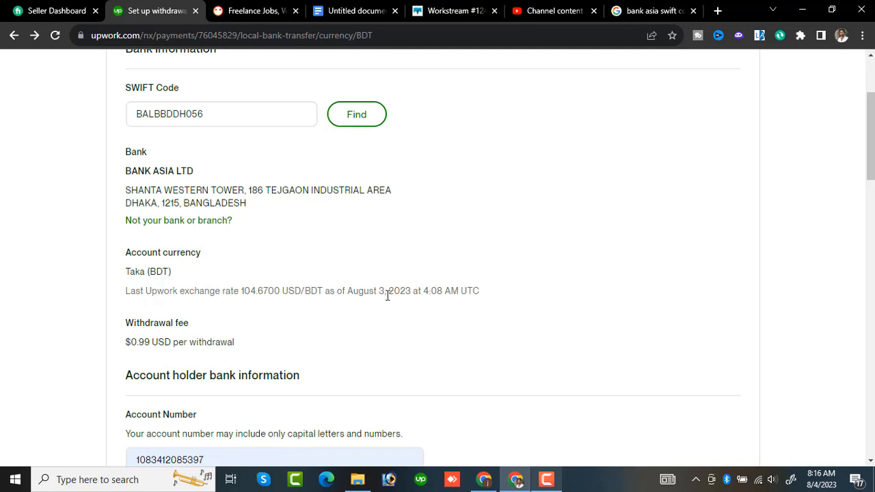
left_click_drag(870, 157, 871, 161)
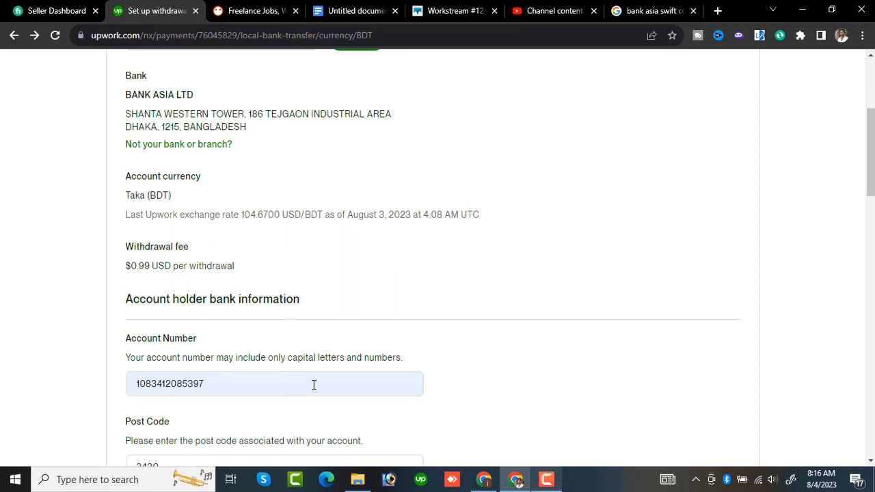
scroll(615, 260, "down", 2)
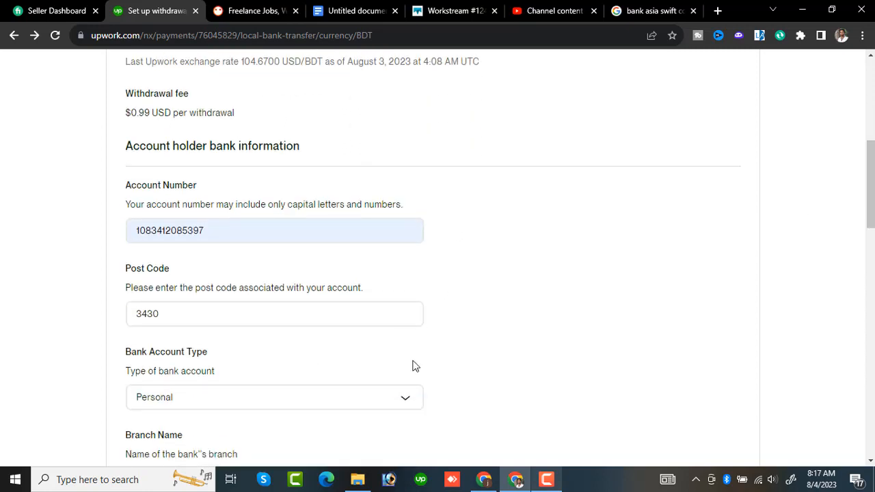
scroll(661, 272, "down", 2)
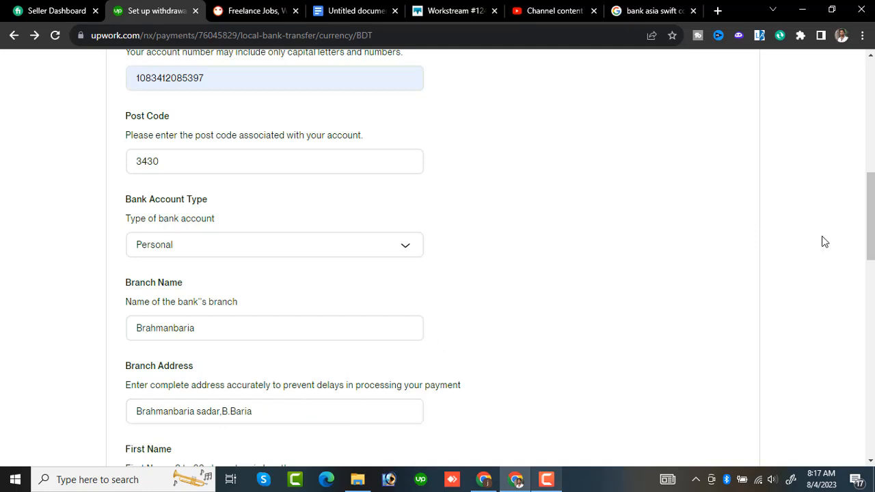
scroll(872, 218, "down", 3)
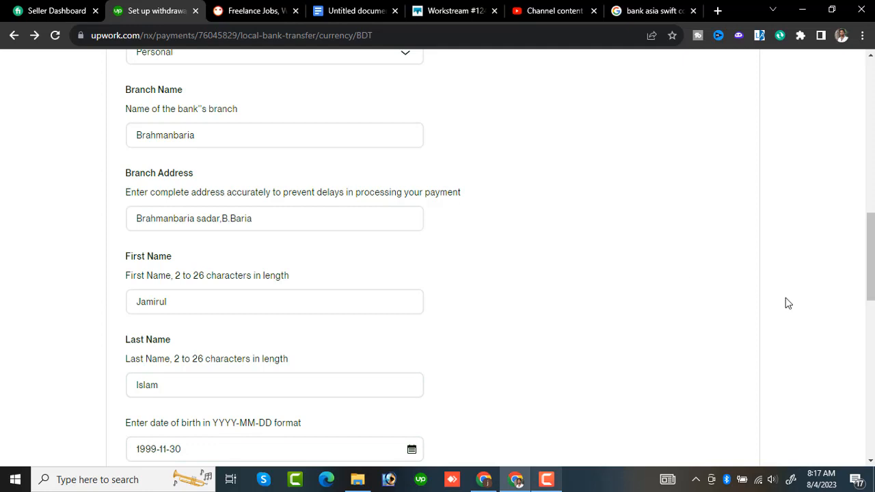
scroll(854, 330, "down", 4)
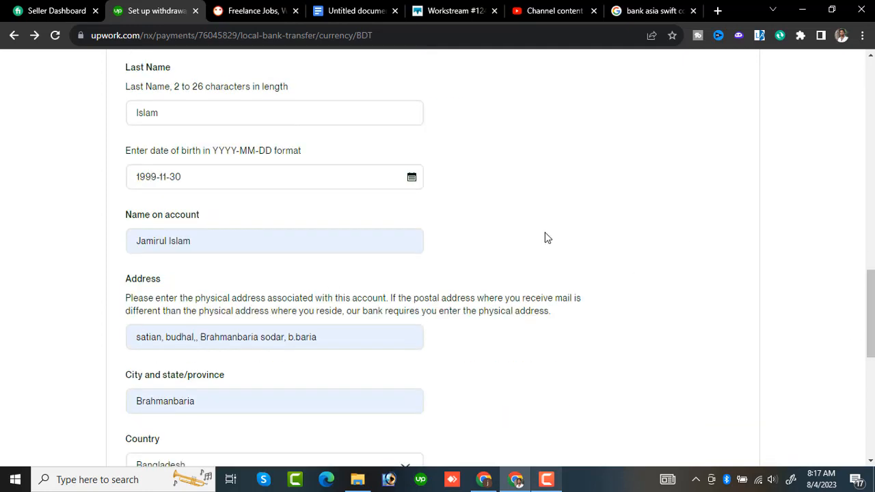
- Clear the name on account and re-enter the account holder's full name
left_click(301, 247)
key("BackSpace")
key("BackSpace")
key("BackSpace")
key("BackSpace")
key("BackSpace")
key("BackSpace")
key("BackSpace")
key("BackSpace")
key("BackSpace")
key("BackSpace")
key("BackSpace")
key("BackSpace")
key("BackSpace")
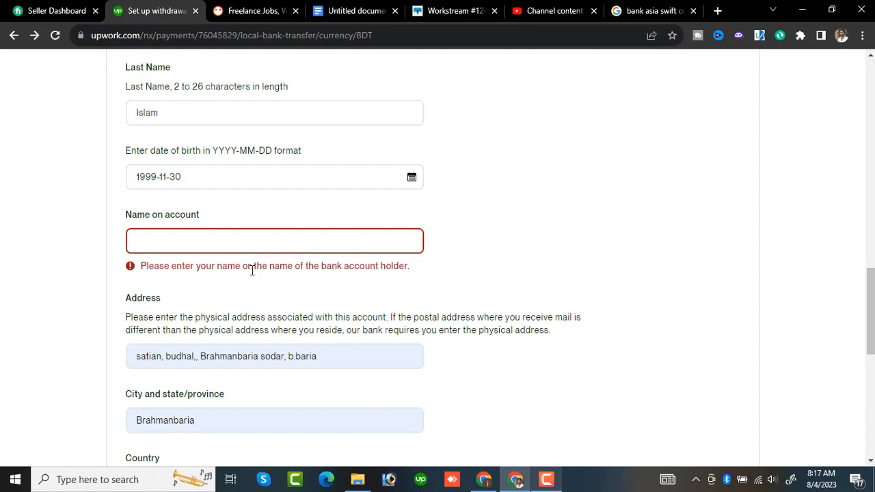
left_click(298, 246)
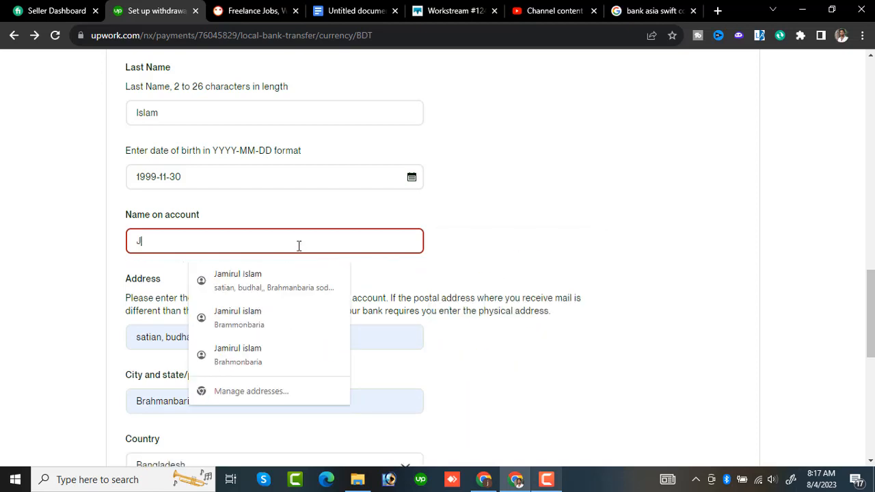
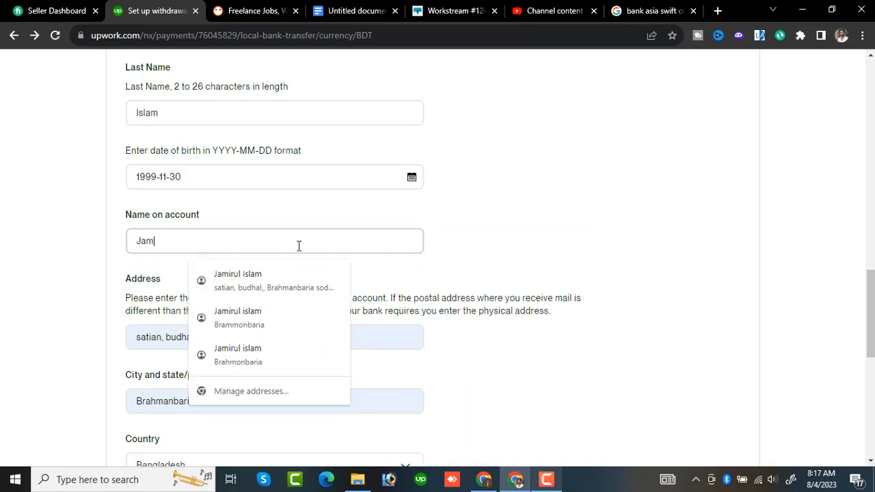
- Submit the completed bank account form for review and decline the browser's offer to update the saved address
left_click(300, 118)
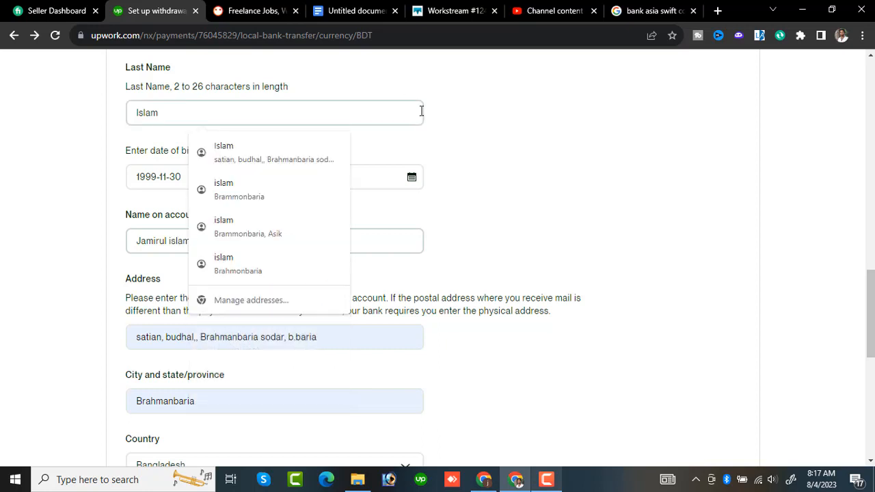
key("ctrl+a")
scroll(871, 305, "up", 2)
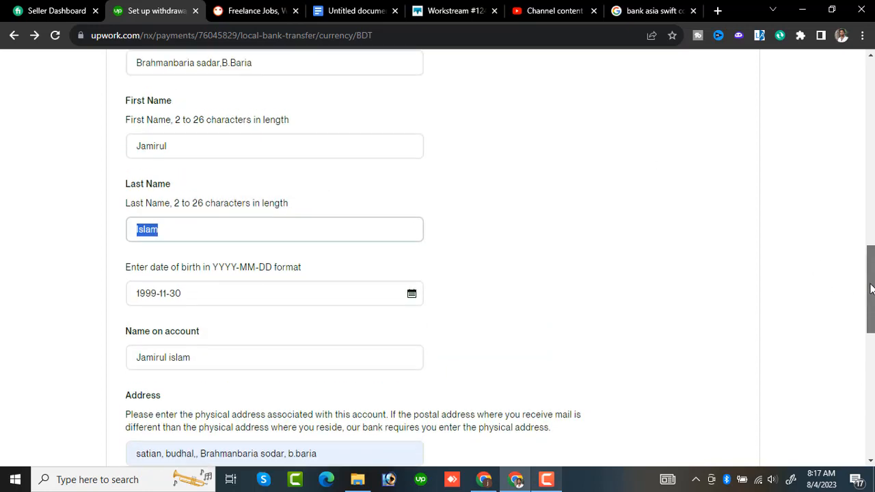
scroll(864, 318, "down", 2)
left_click_drag(863, 323, 860, 345)
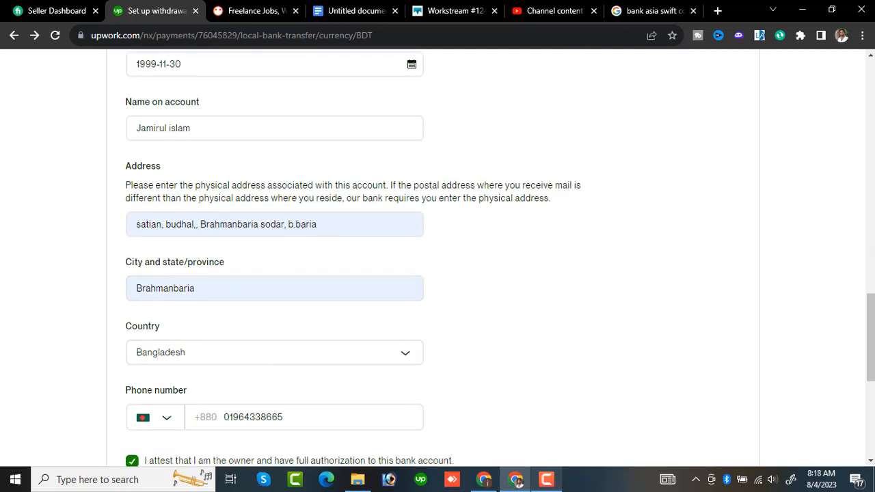
scroll(857, 369, "down", 3)
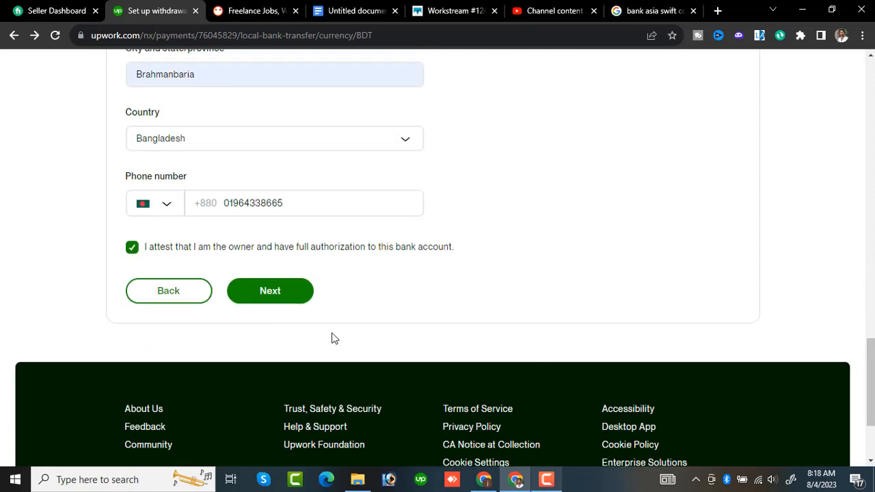
left_click(277, 306)
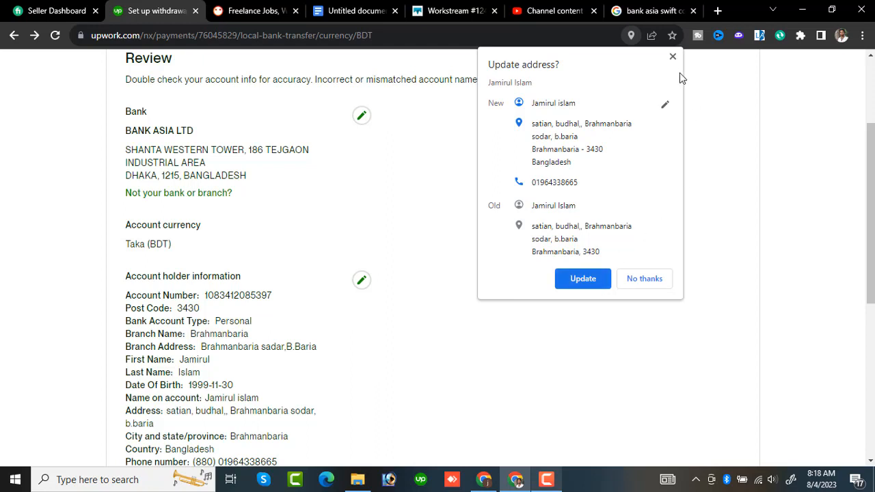
left_click(642, 278)
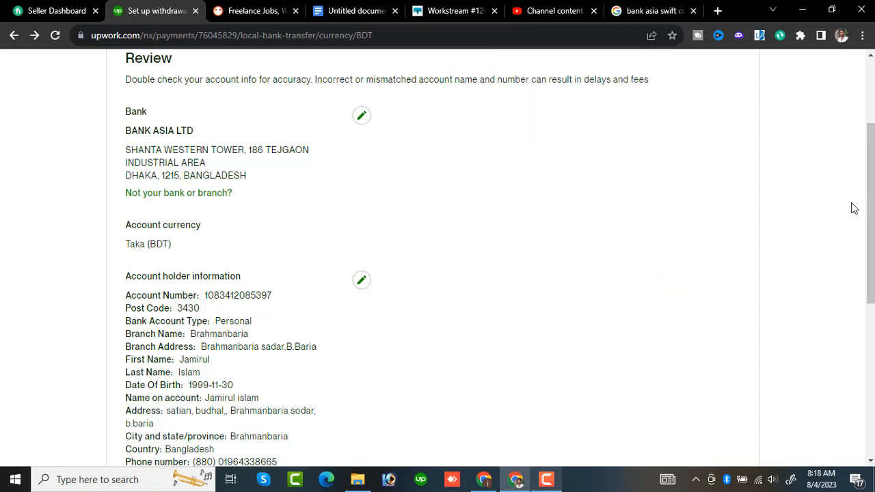
- Check the bank and account holder details in the review summary and confirm them to add the withdrawal method
left_click_drag(870, 236, 868, 179)
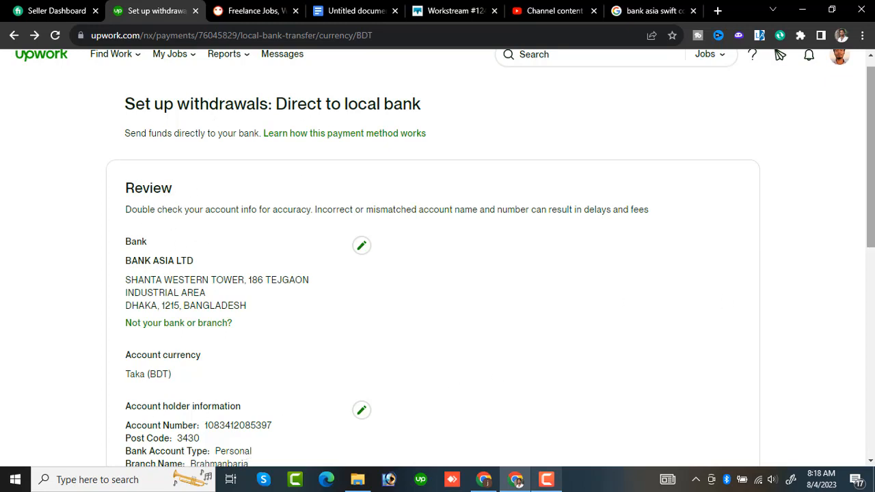
scroll(872, 270, "down", 2)
scroll(873, 270, "down", 2)
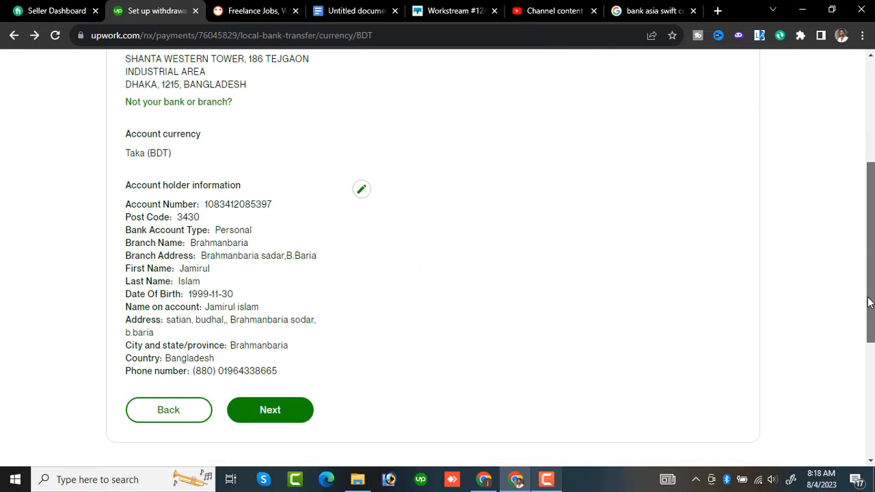
left_click(290, 420)
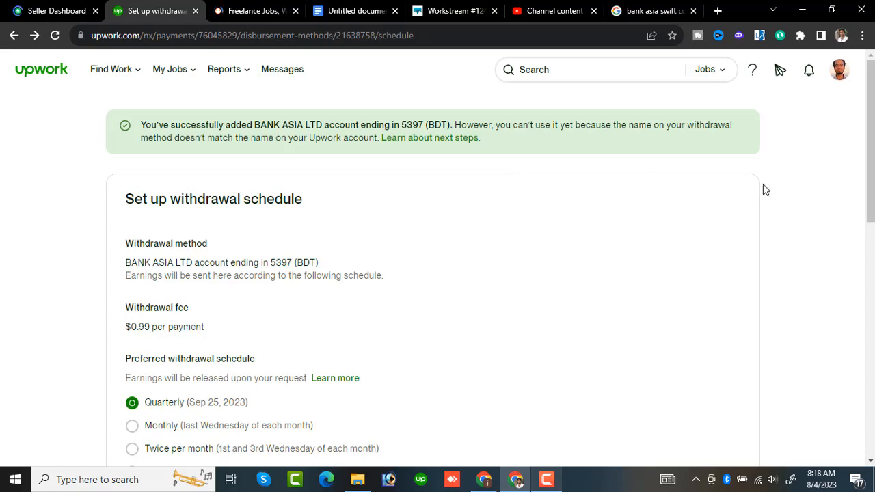
- Examine the withdrawal schedule, minimum withdrawal amount and reserve balance settings for the added bank account
scroll(867, 316, "down", 3)
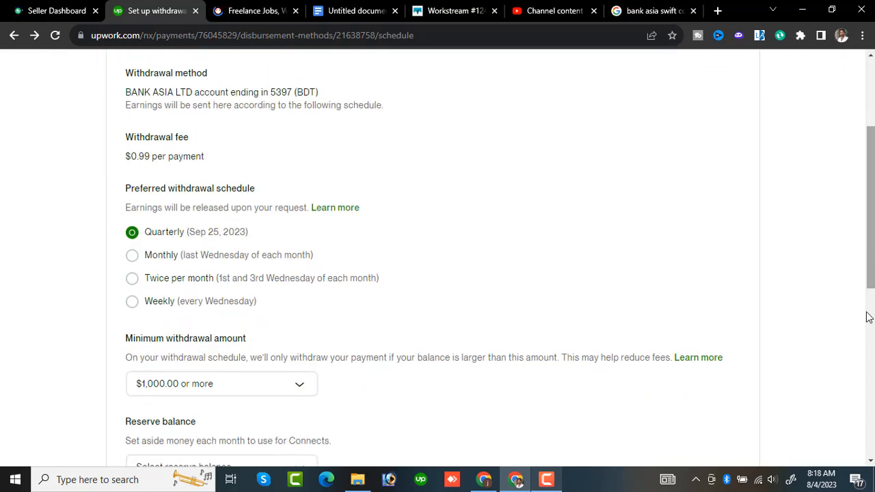
scroll(867, 322, "down", 2)
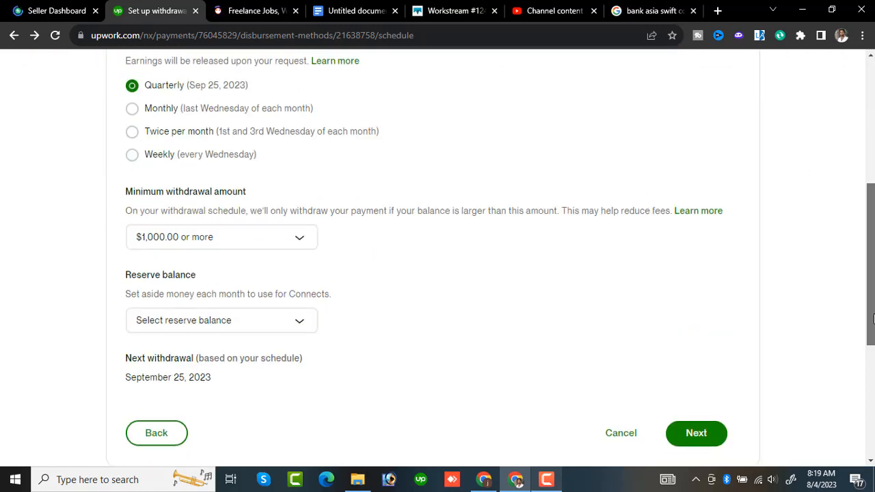
scroll(869, 324, "down", 1)
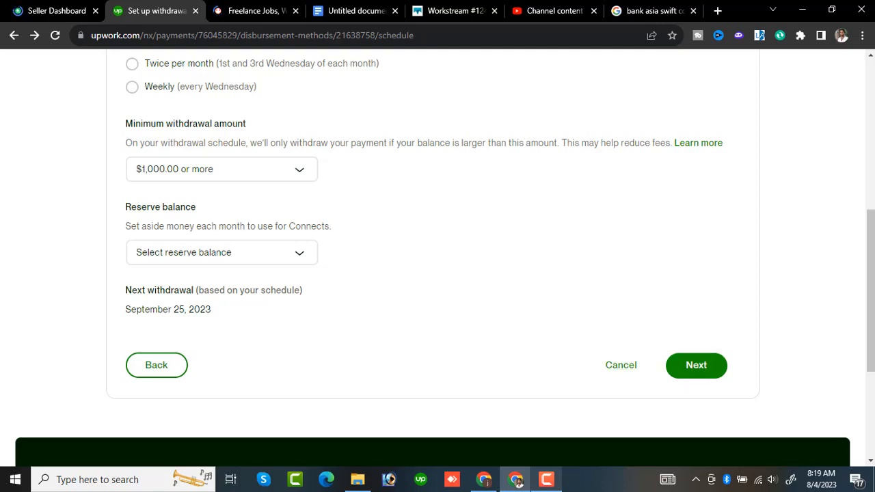
left_click(546, 479)
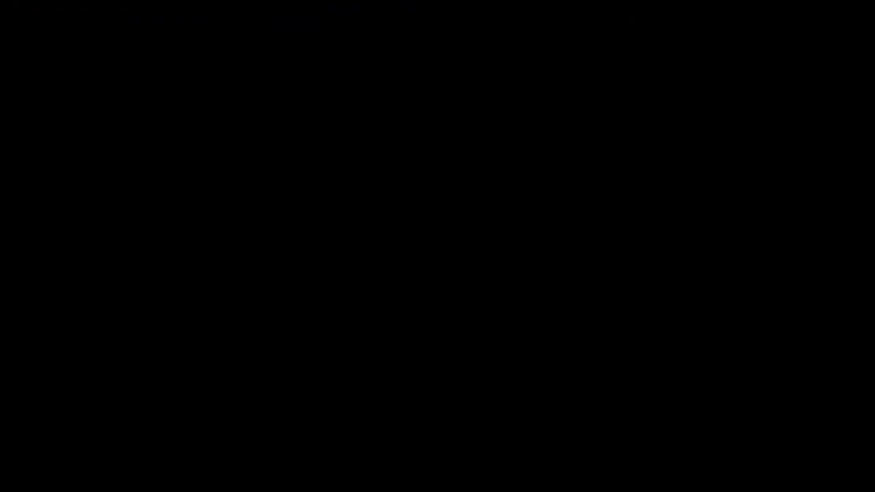